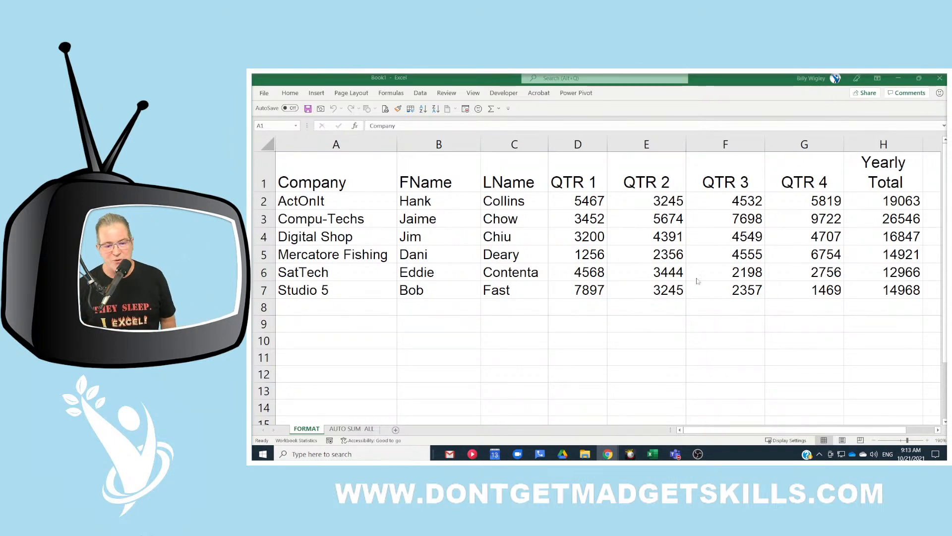
left_click(337, 171)
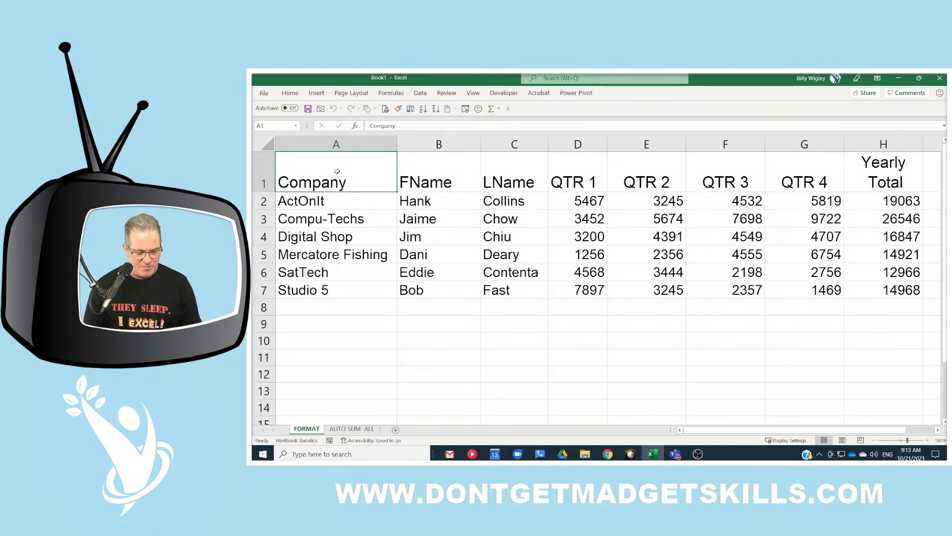
key("ctrl+t")
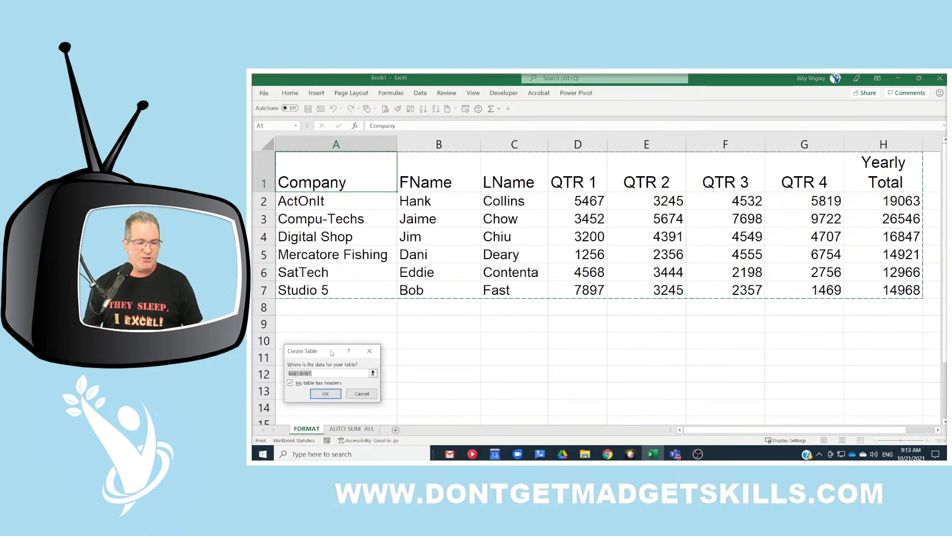
left_click_drag(333, 343, 555, 182)
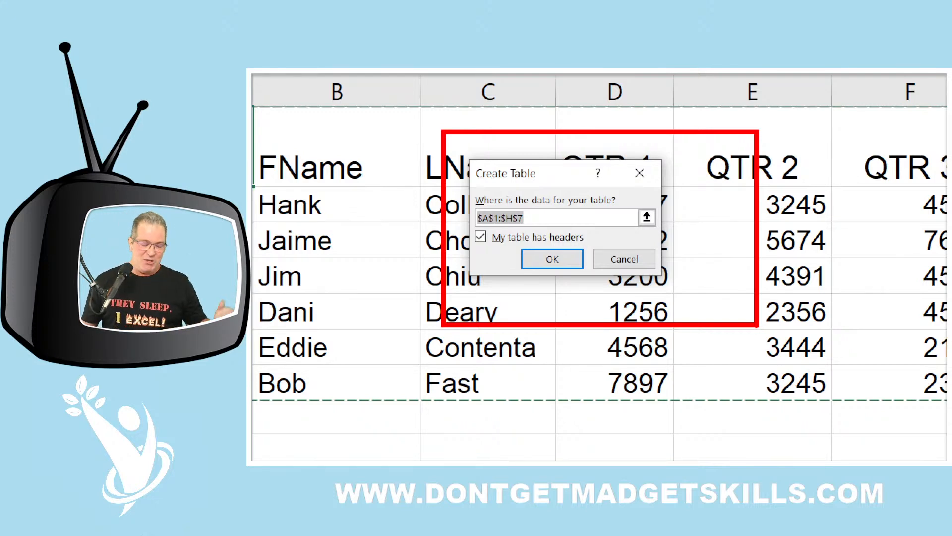
left_click_drag(525, 188, 530, 205)
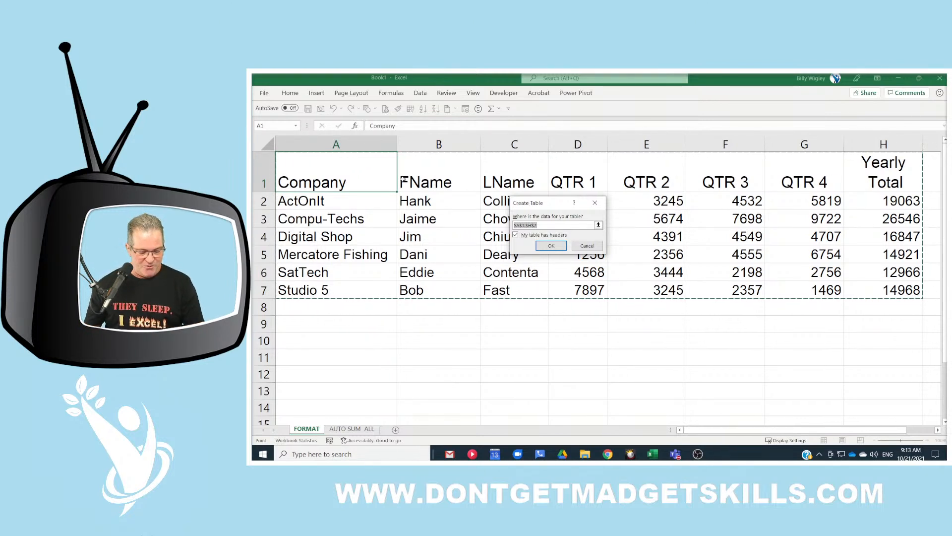
mouse_move(276, 153)
left_mouse_down()
mouse_move(324, 178)
mouse_move(887, 208)
mouse_move(913, 187)
left_mouse_up()
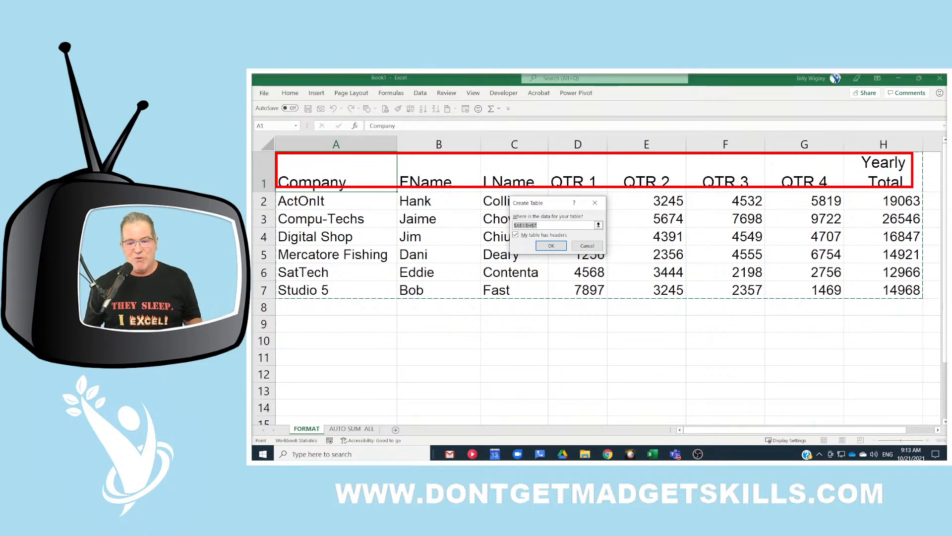
key("Escape")
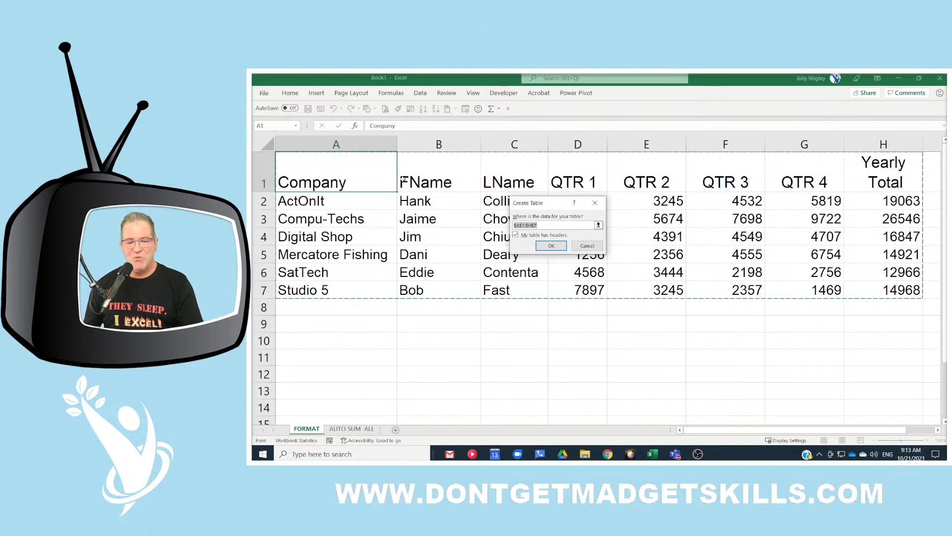
key("Escape")
- Format the quarterly figures and yearly totals in D2:H7 as dollar accounting values with no decimal places
left_click_drag(570, 197, 872, 289)
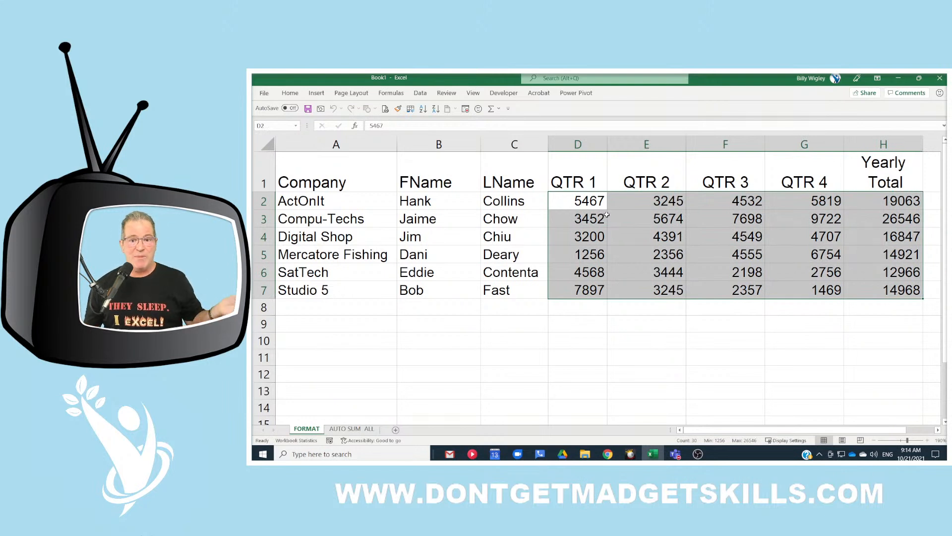
right_click(595, 205)
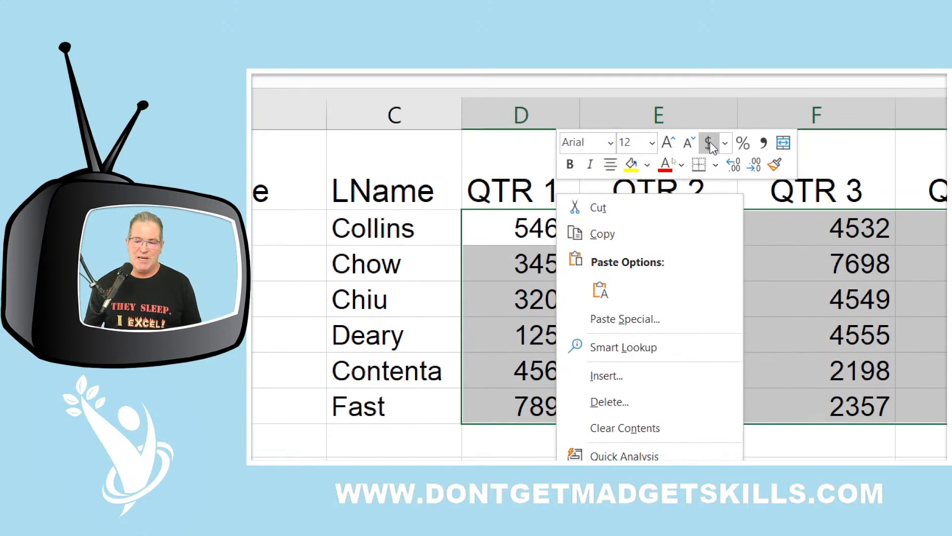
left_click(709, 144)
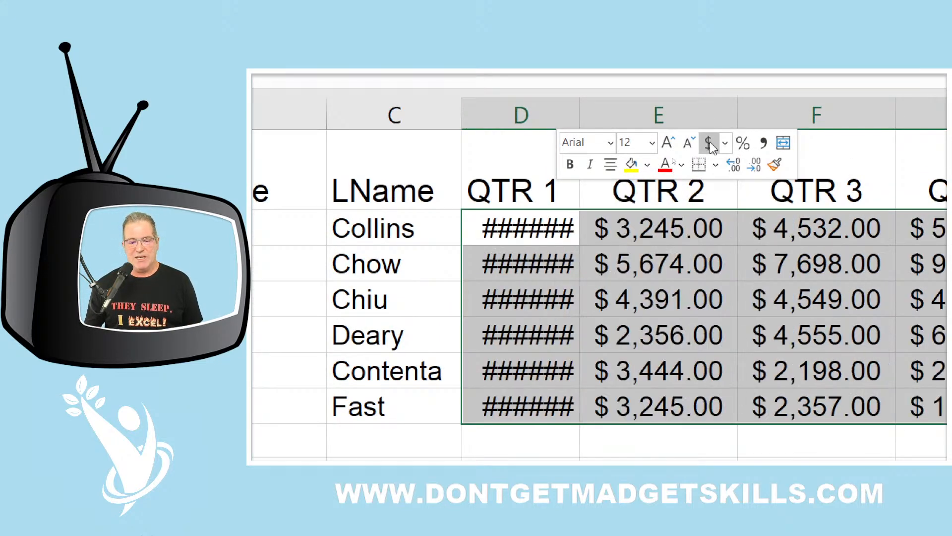
left_click(751, 169)
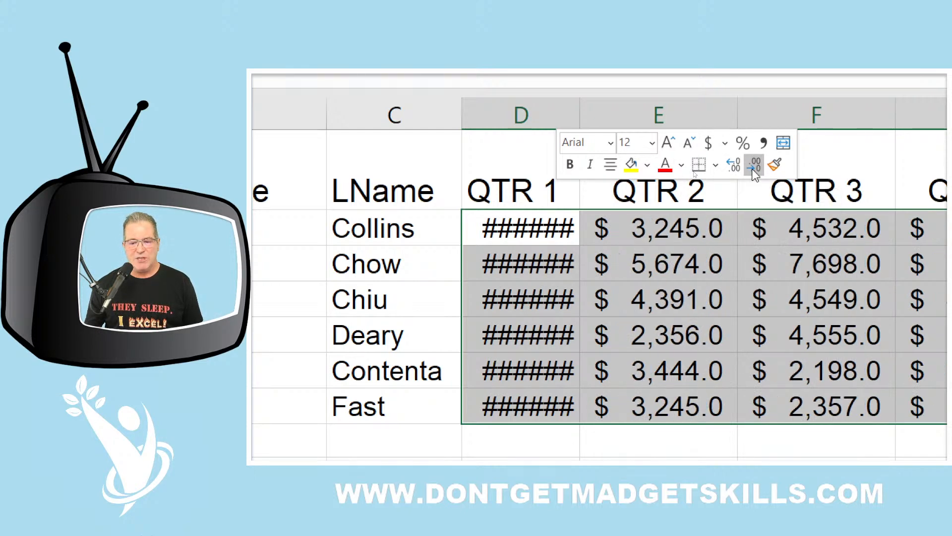
left_click(752, 169)
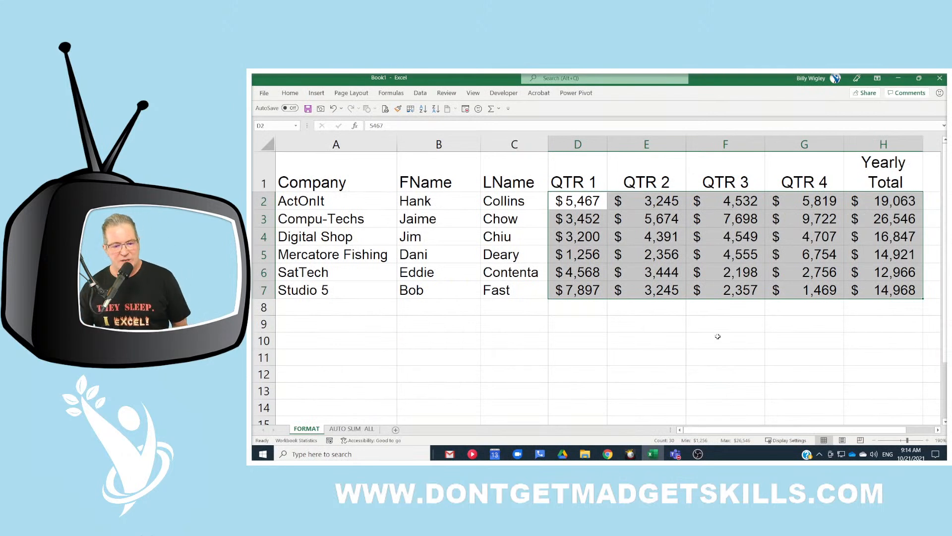
- Convert the data range A1:H7 into a table whose first row holds the headers
left_click(367, 170)
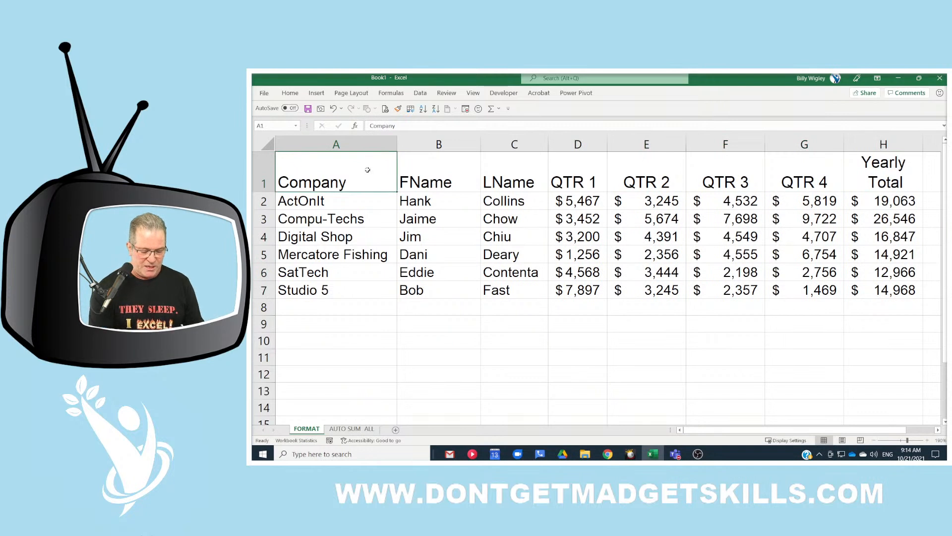
key("ctrl+t")
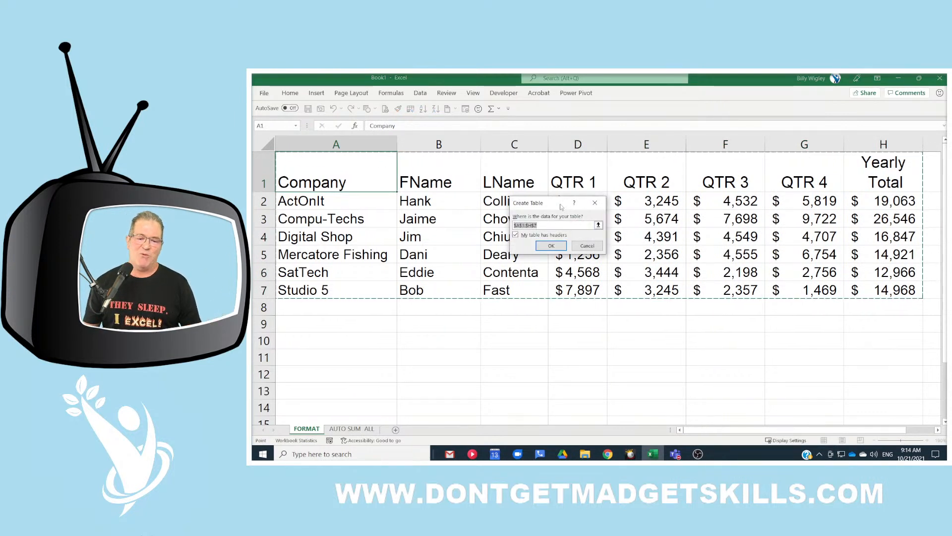
left_click_drag(554, 186, 576, 204)
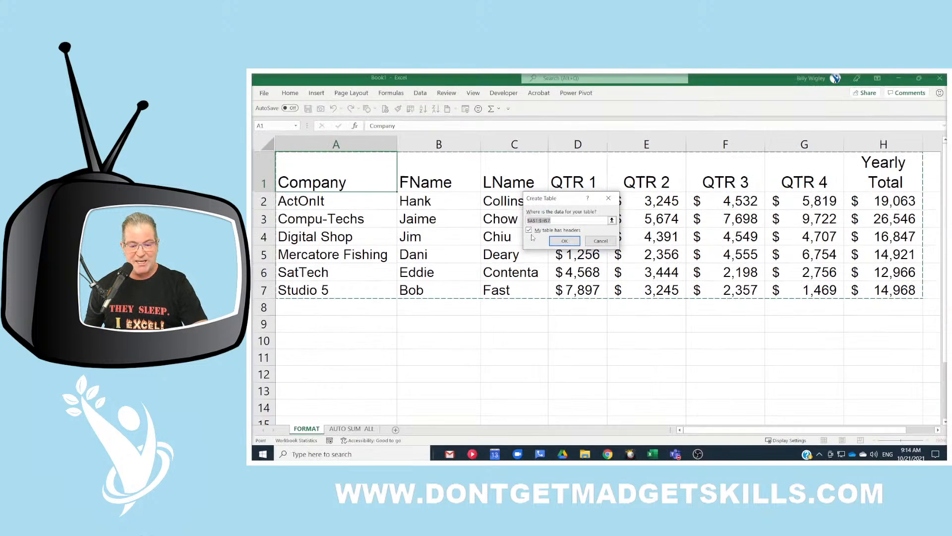
left_click(565, 240)
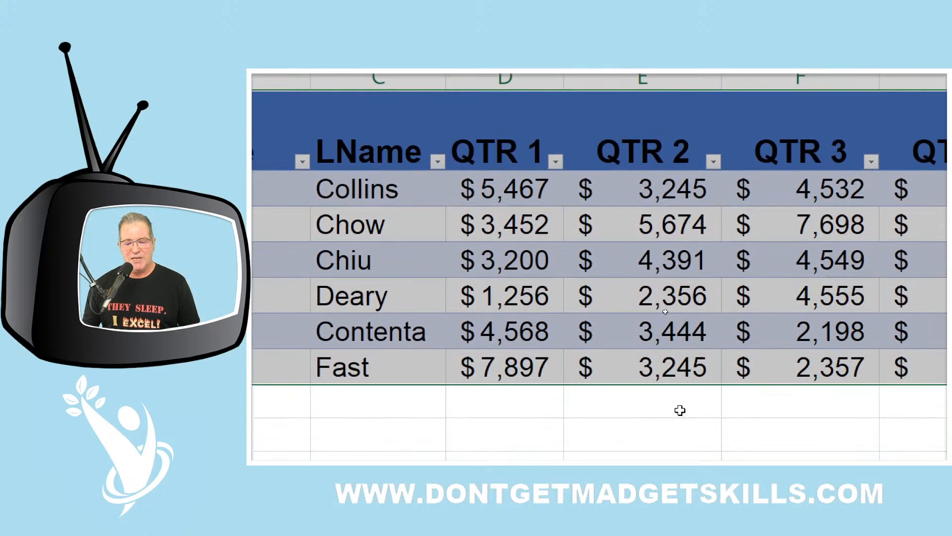
left_click(679, 410)
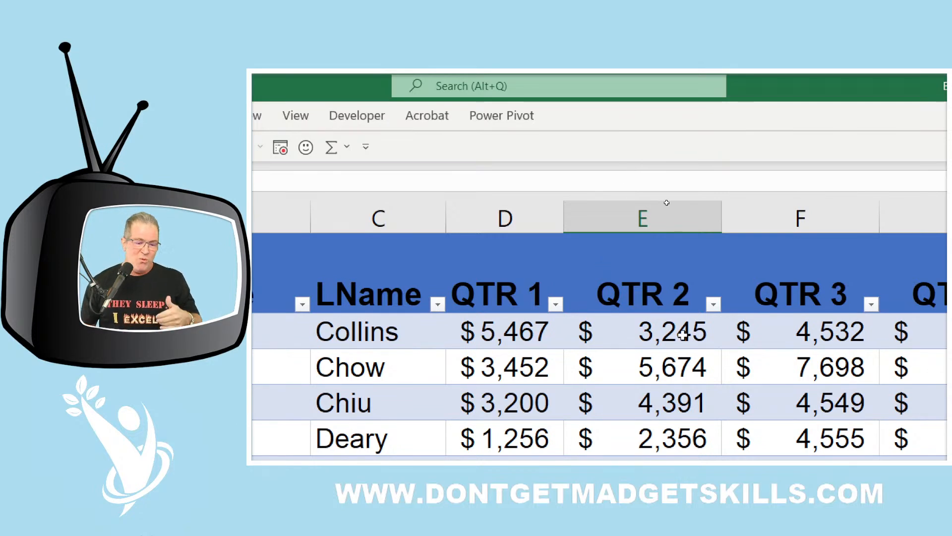
- Try switching the table's banded columns, banded rows, first column and last column options on and off
left_click(614, 254)
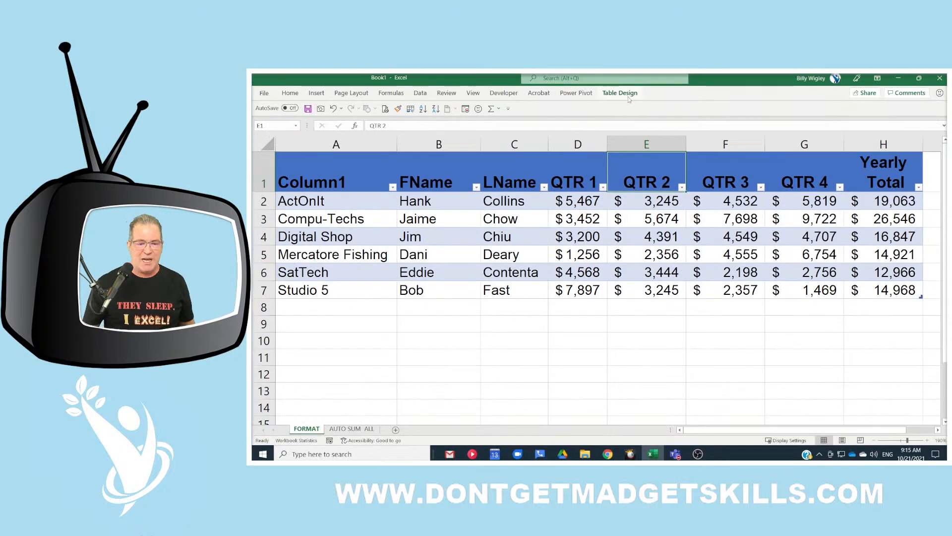
left_click(628, 96)
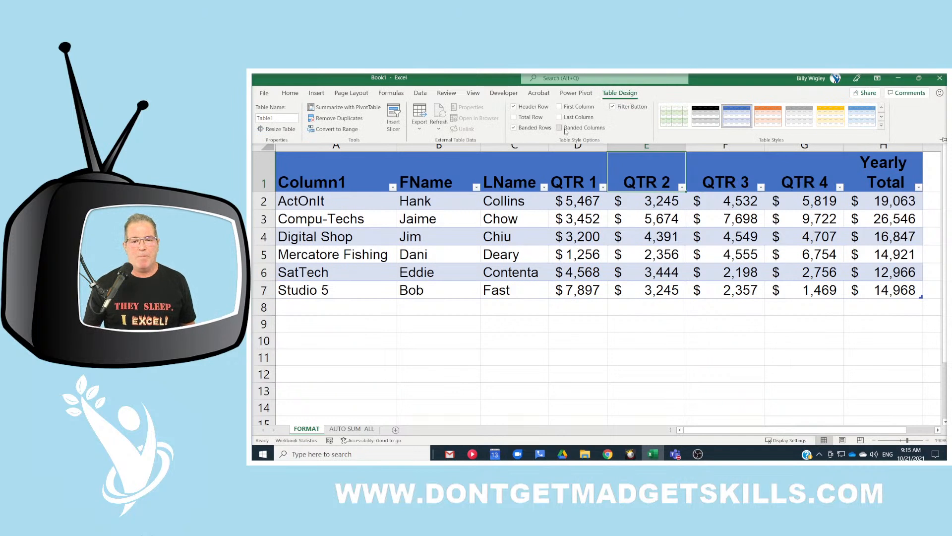
left_click(559, 128)
left_click(565, 129)
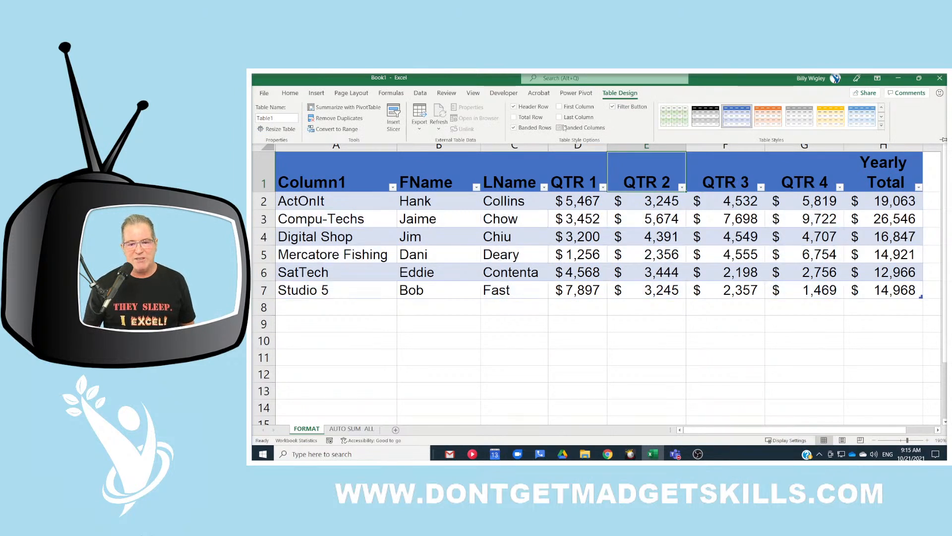
left_click(514, 128)
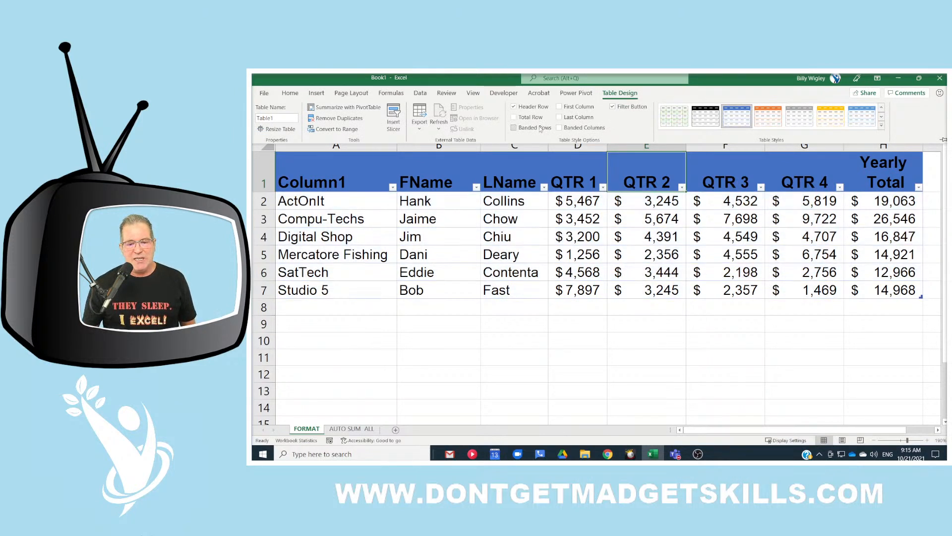
left_click(540, 128)
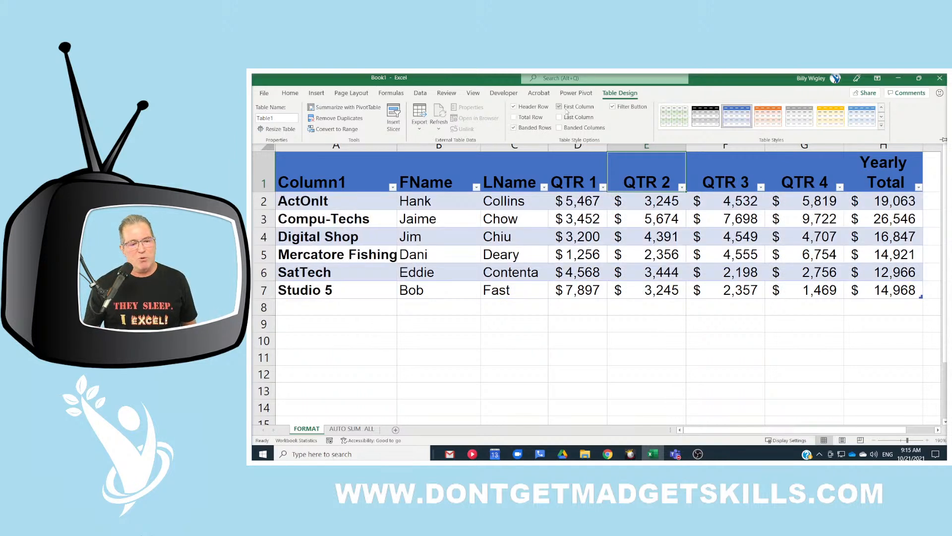
left_click(567, 118)
left_click(568, 119)
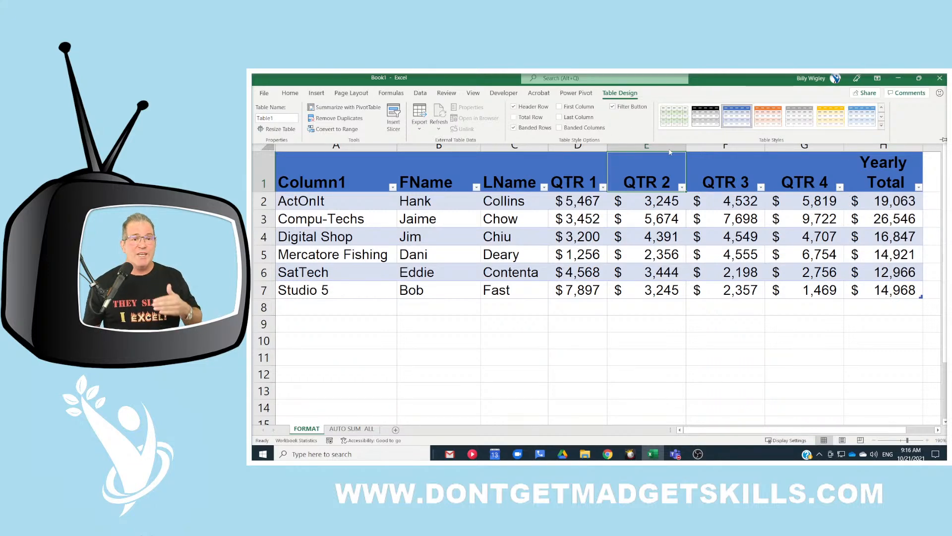
- Apply the blue table style from the second row of the Medium group to the table
left_click(882, 125)
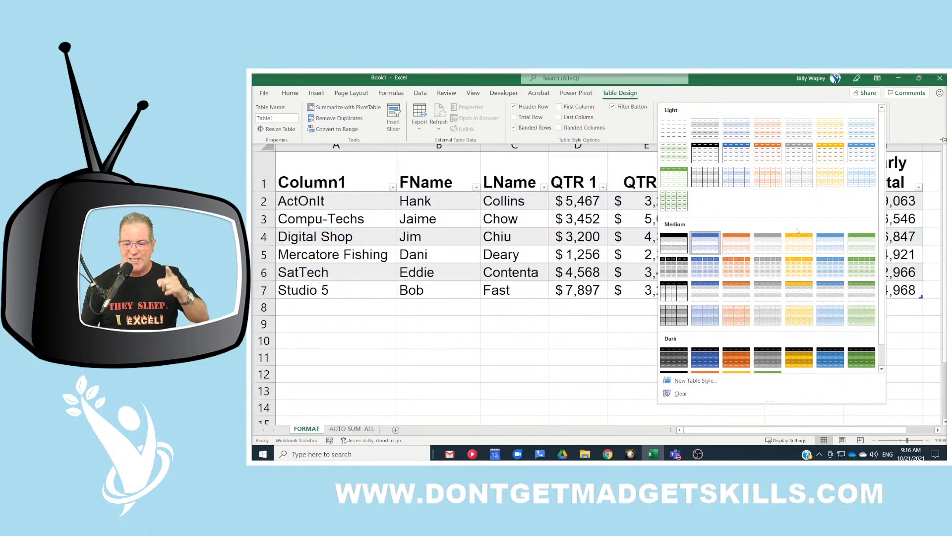
scroll(792, 277, "down", 1)
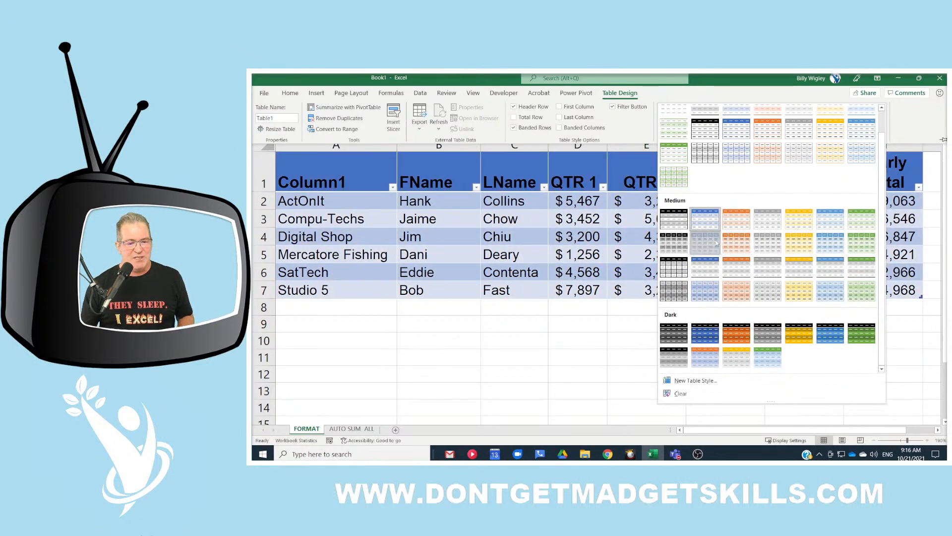
left_click(705, 242)
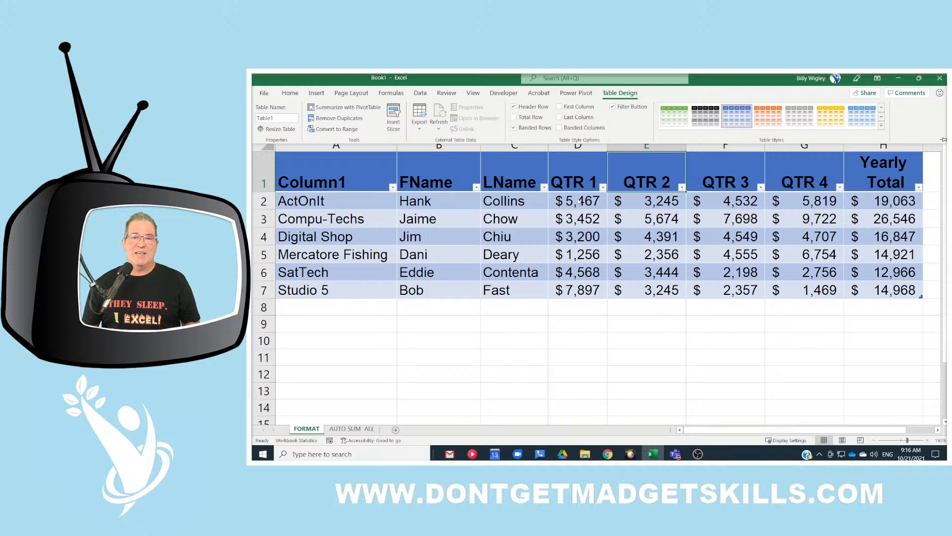
- Select the QTR 1 values D2:D7, shrink the workbook window, minimize the windows behind it and move it higher on the desktop
left_click_drag(580, 199, 588, 289)
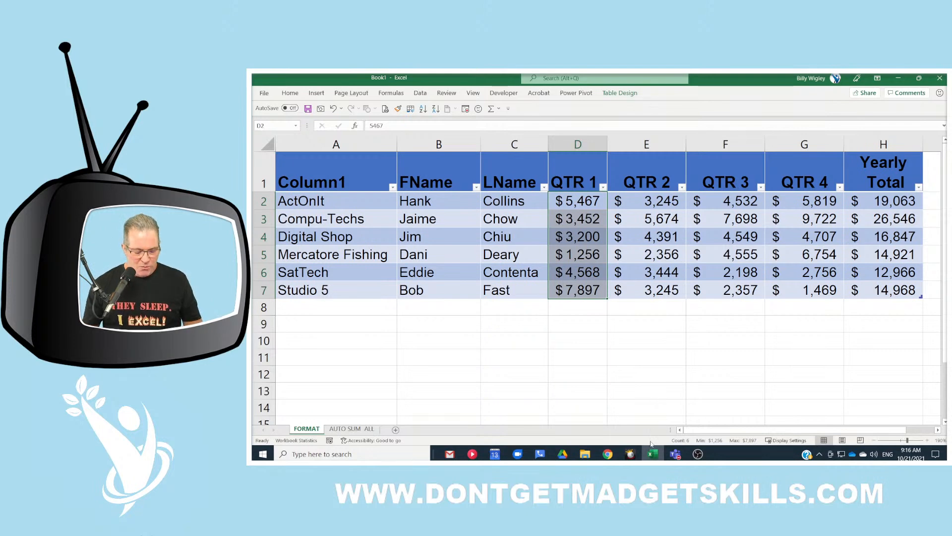
left_click(918, 78)
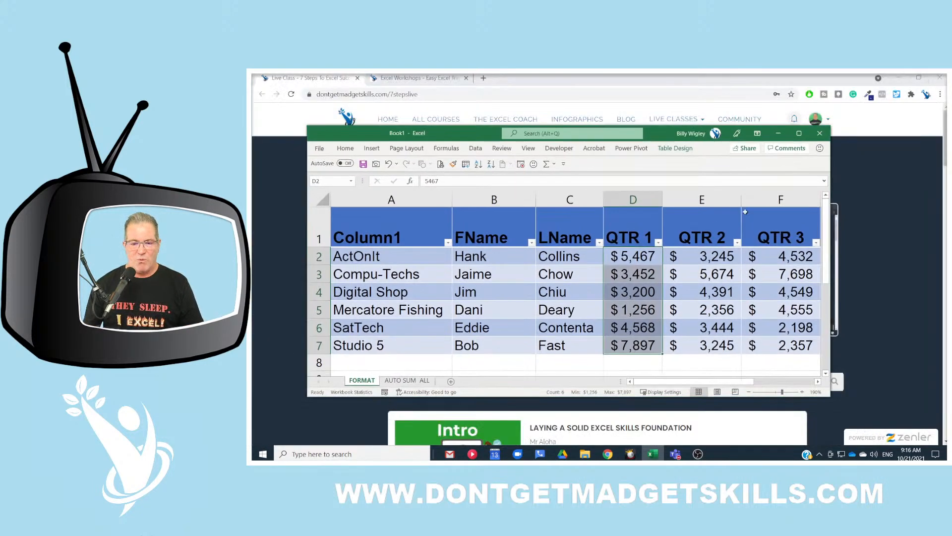
left_click(899, 78)
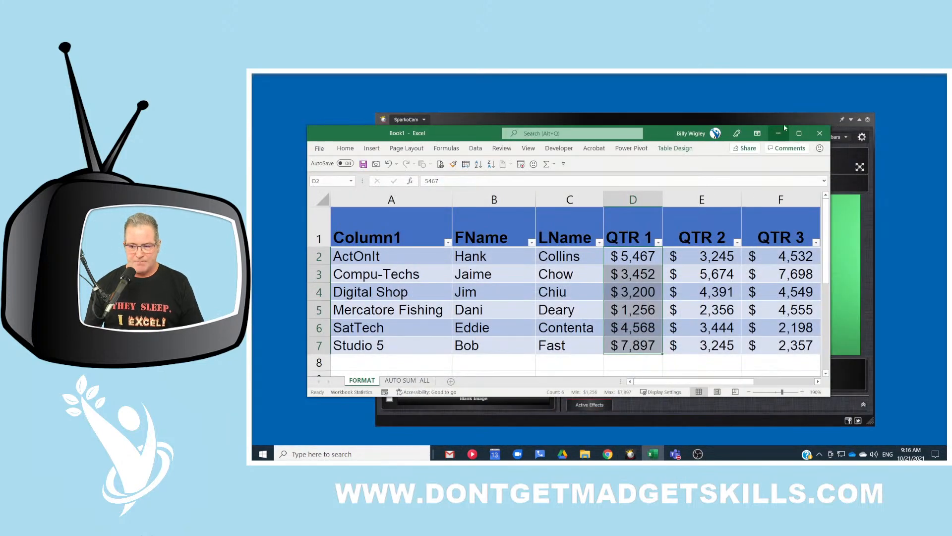
left_click(851, 120)
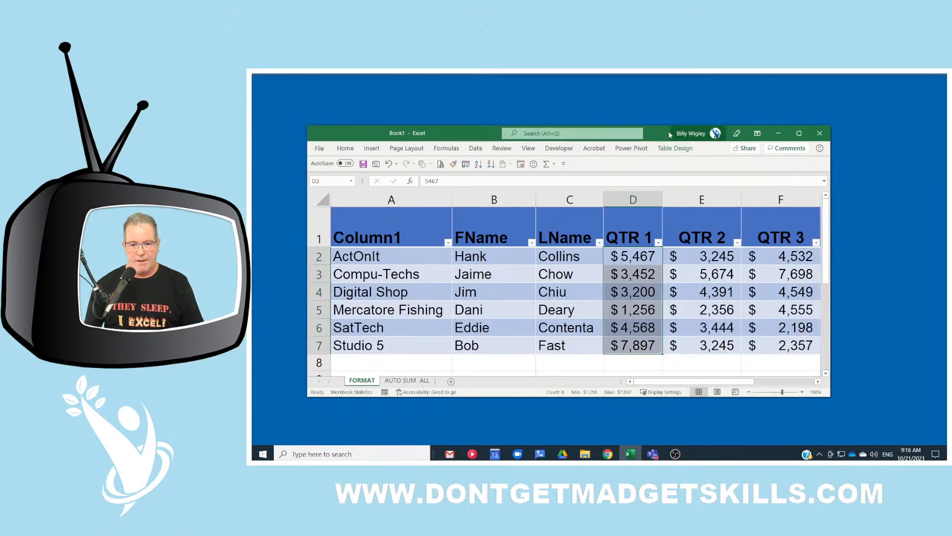
left_click_drag(669, 134, 674, 86)
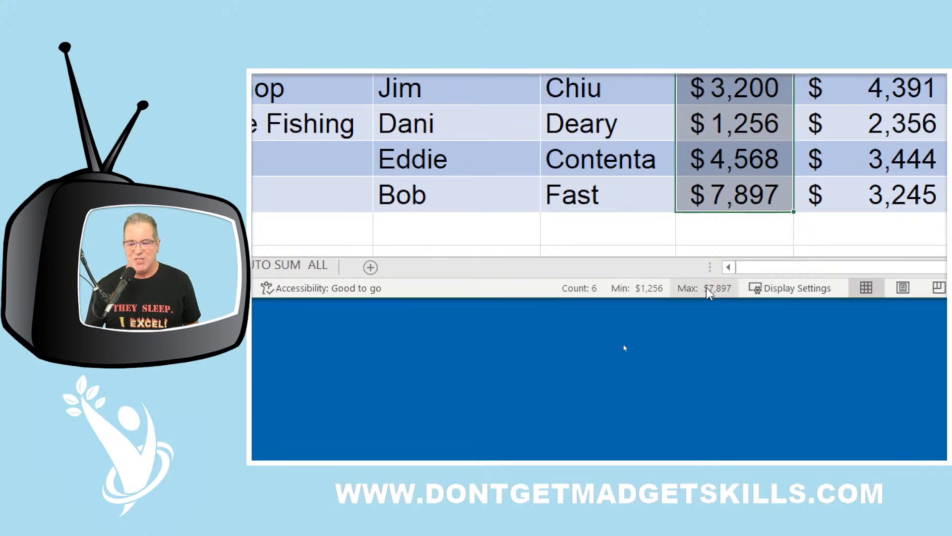
- Add Sum to the calculations shown in the status bar and maximize the workbook window
right_click(525, 290)
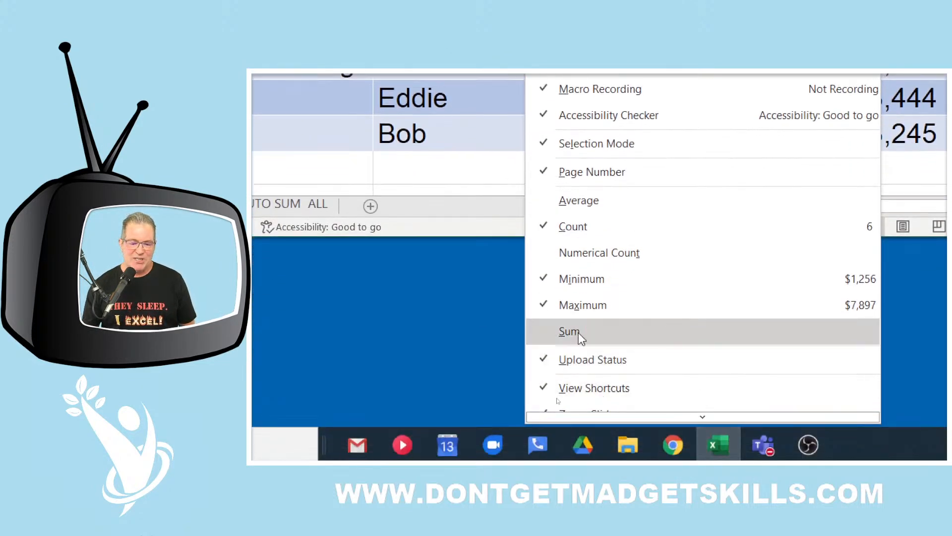
left_click(552, 335)
left_click(434, 229)
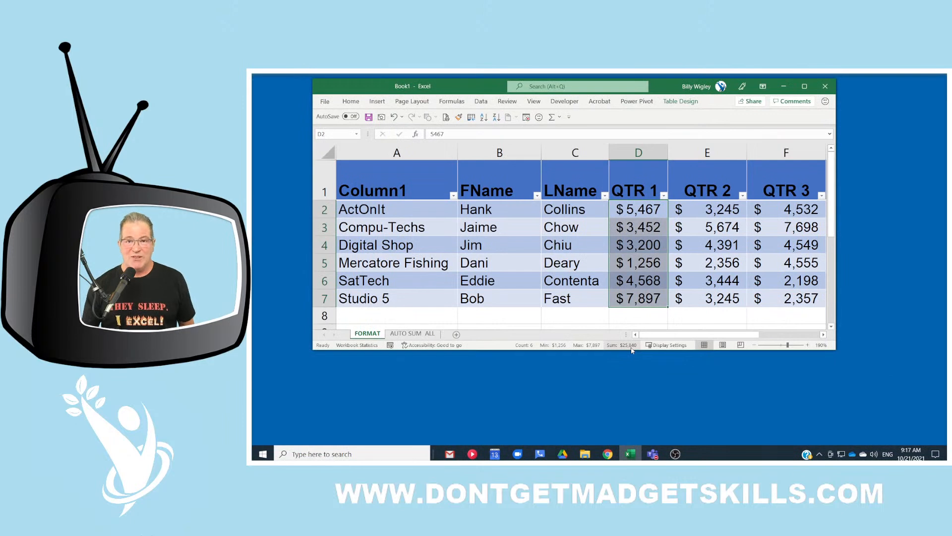
left_click(805, 87)
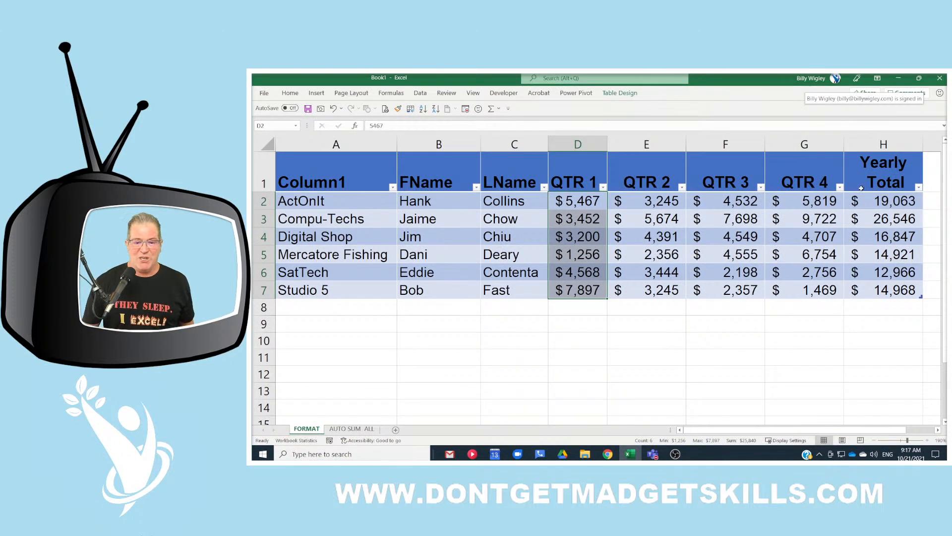
- Check the status bar calculations for the Mercatore Fishing figures in D5:H5 and select the Studio 5 cell A7
left_click_drag(583, 258, 867, 259)
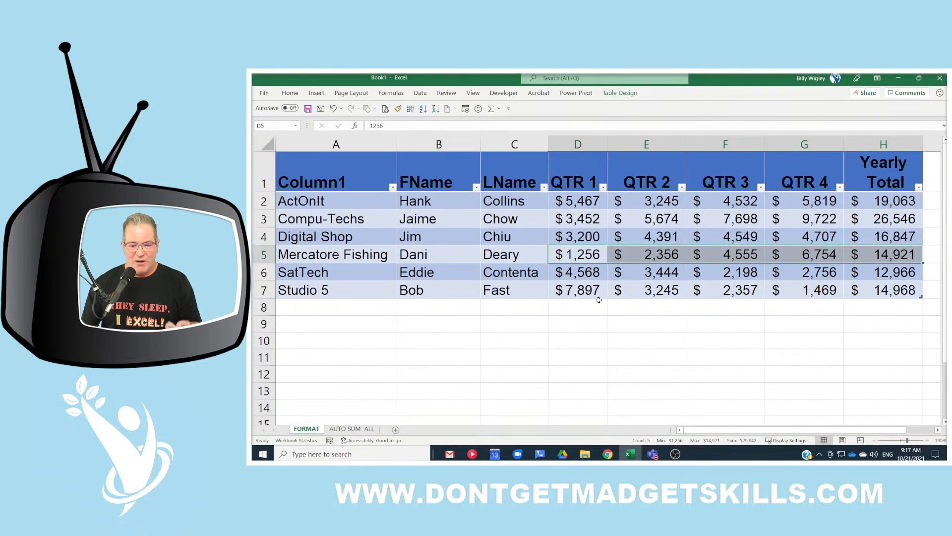
left_click(360, 291)
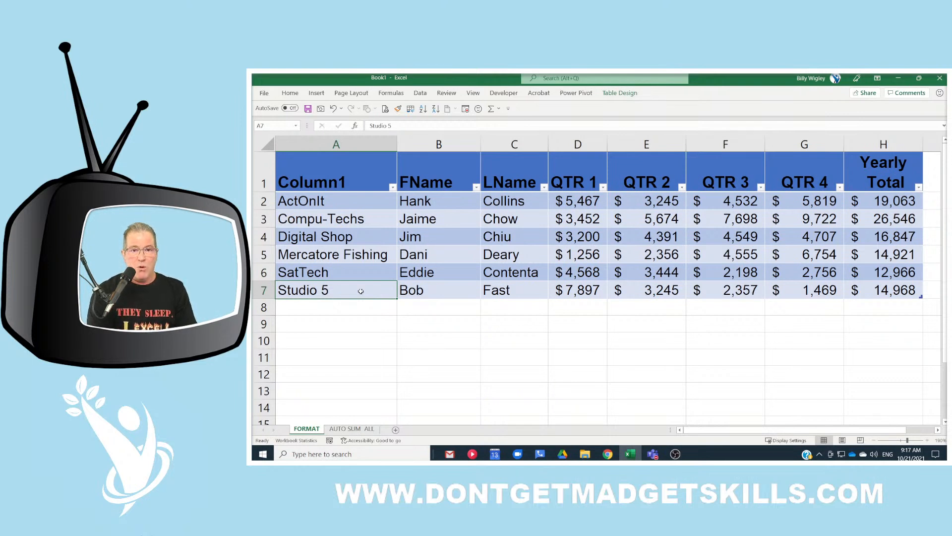
- Turn the table's total row on and off again
key("ctrl+shift+t")
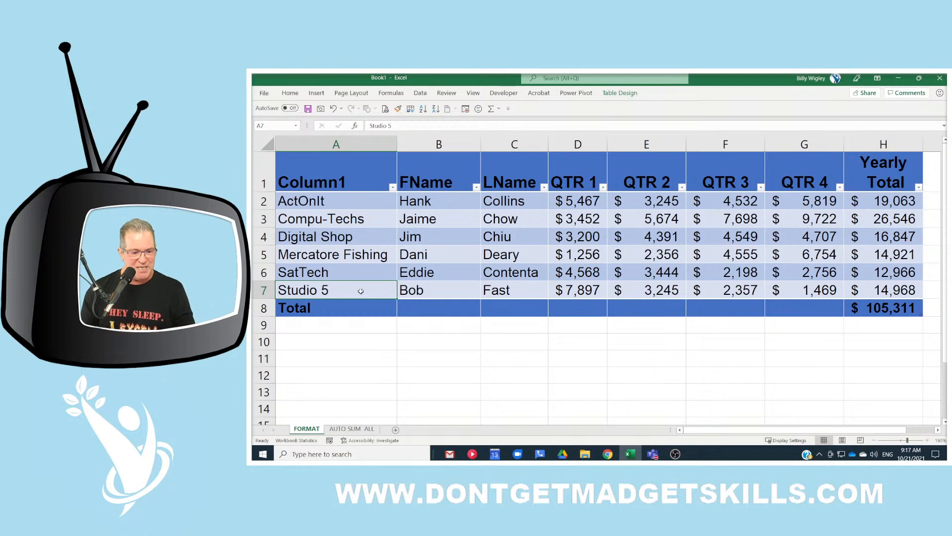
left_click(620, 94)
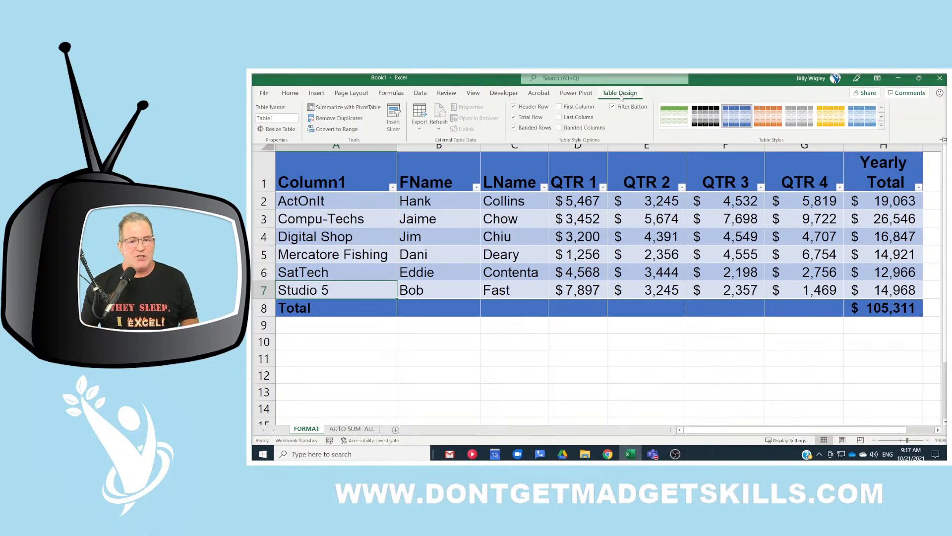
left_click(534, 118)
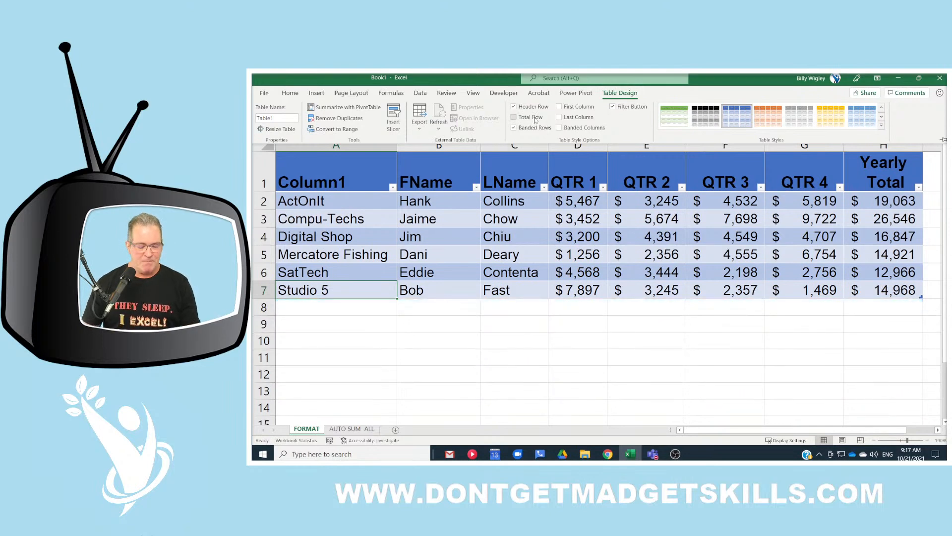
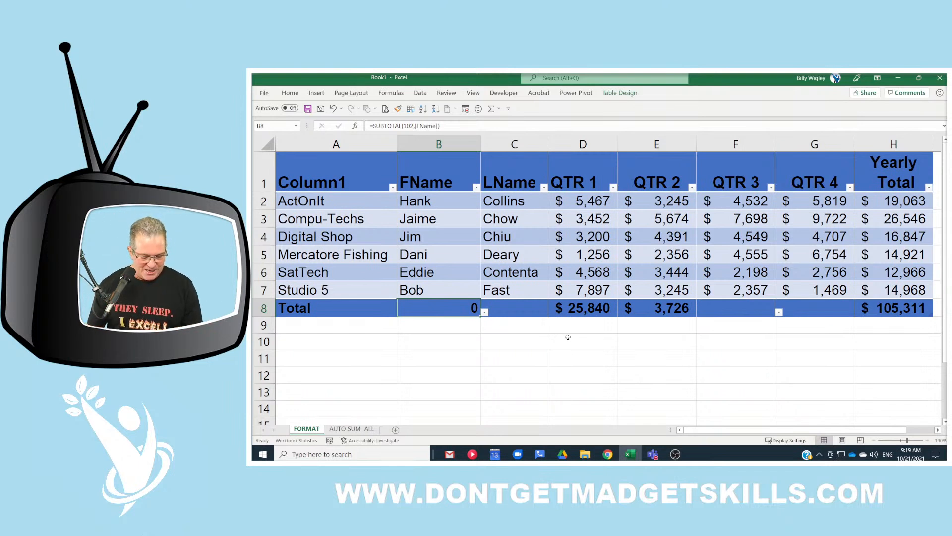
key("ctrl+shift+t")
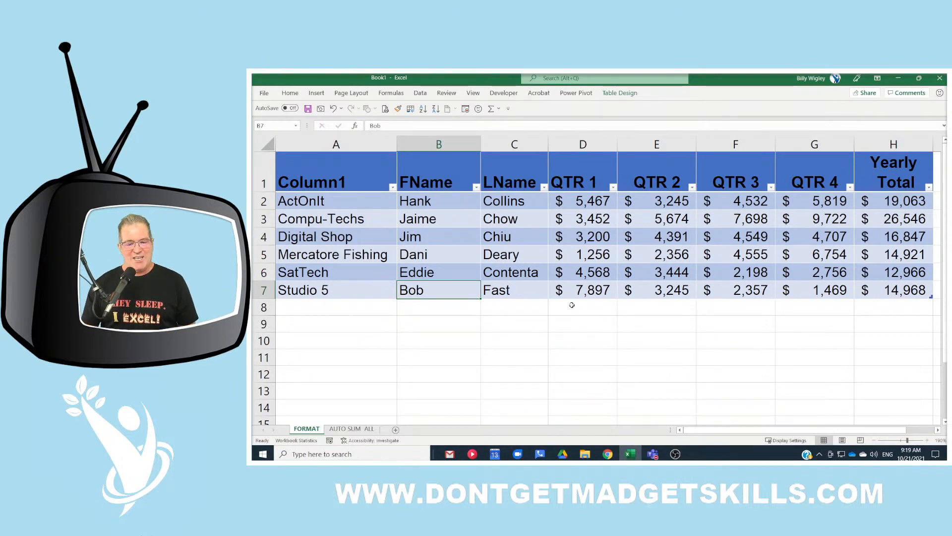
- Select cell D8 below the QTR 1 column and remove AutoSum from the Quick Access Toolbar
left_click(580, 312)
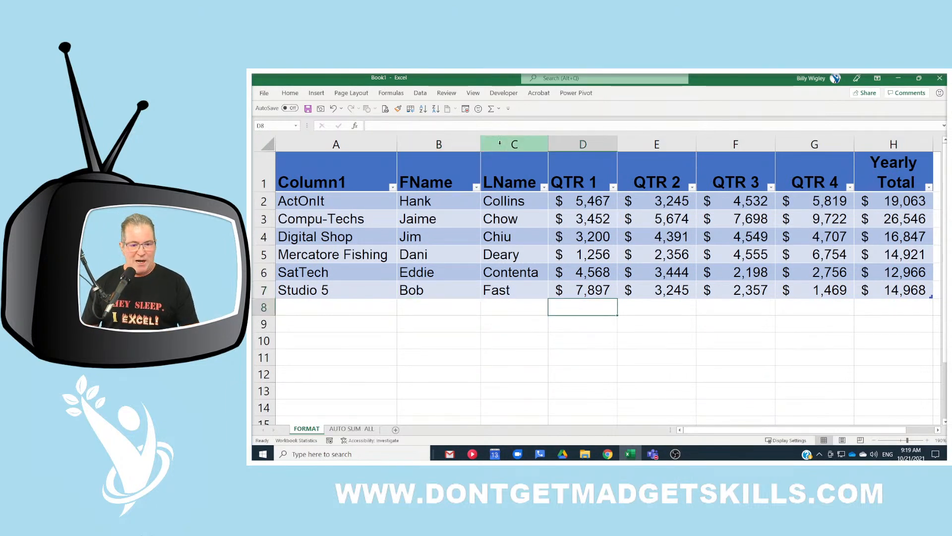
left_click(295, 94)
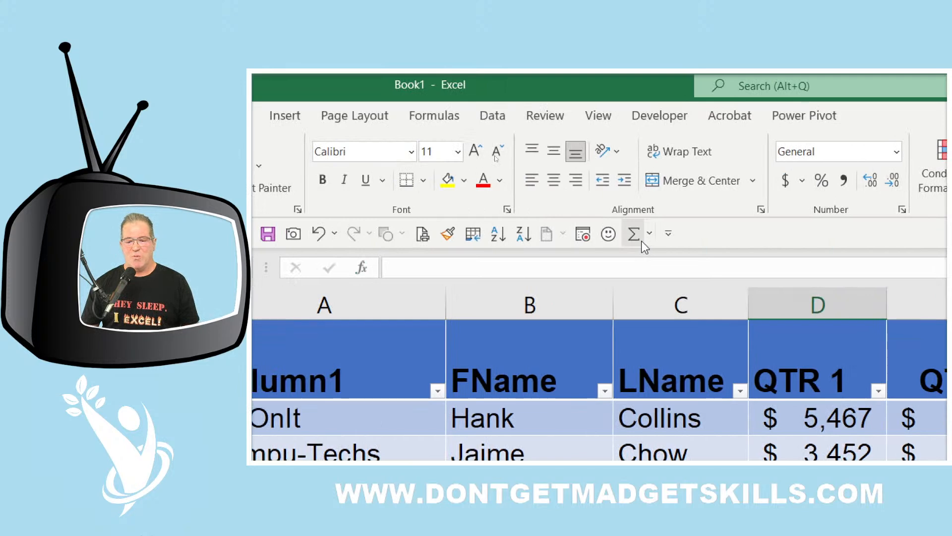
right_click(635, 239)
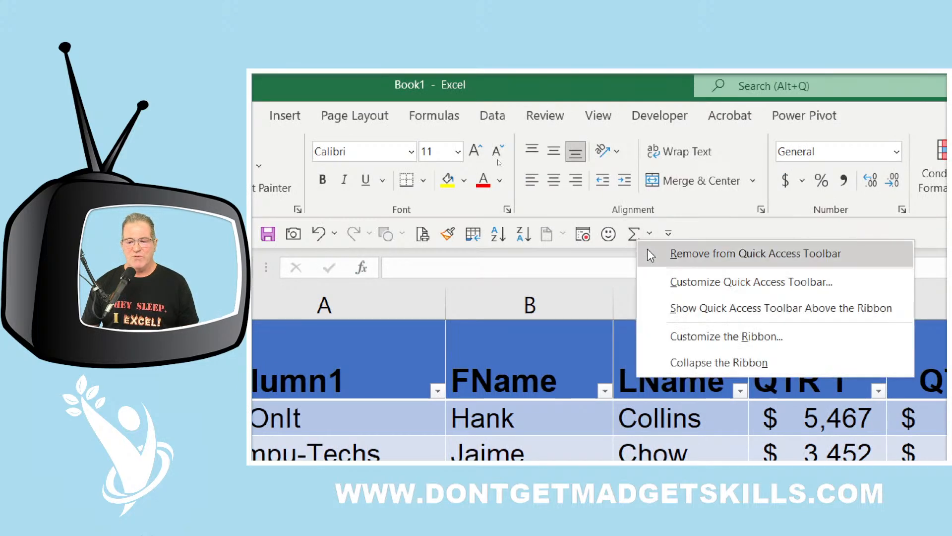
left_click(647, 250)
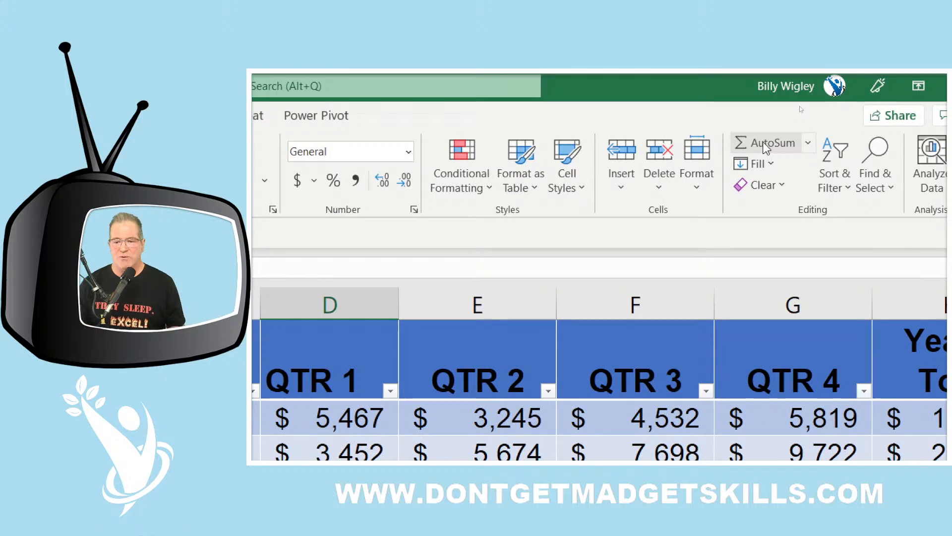
- Add the plain Sum command without its function list to the Quick Access Toolbar and remove it again
left_click(808, 143)
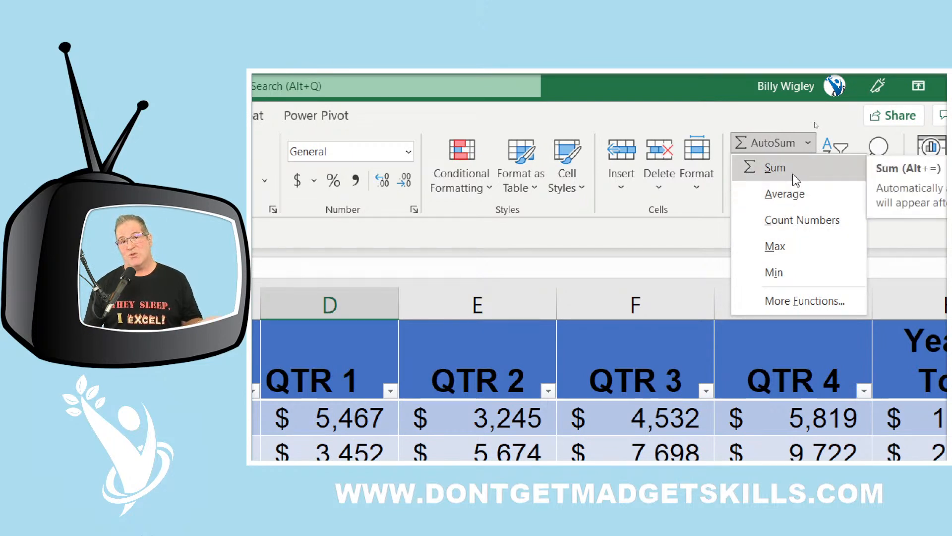
left_click(783, 144)
right_click(773, 146)
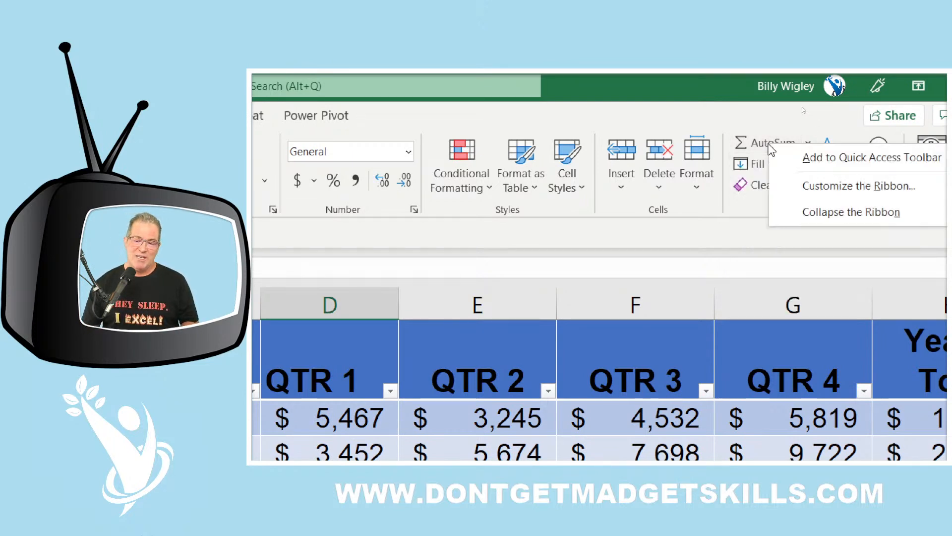
left_click(775, 119)
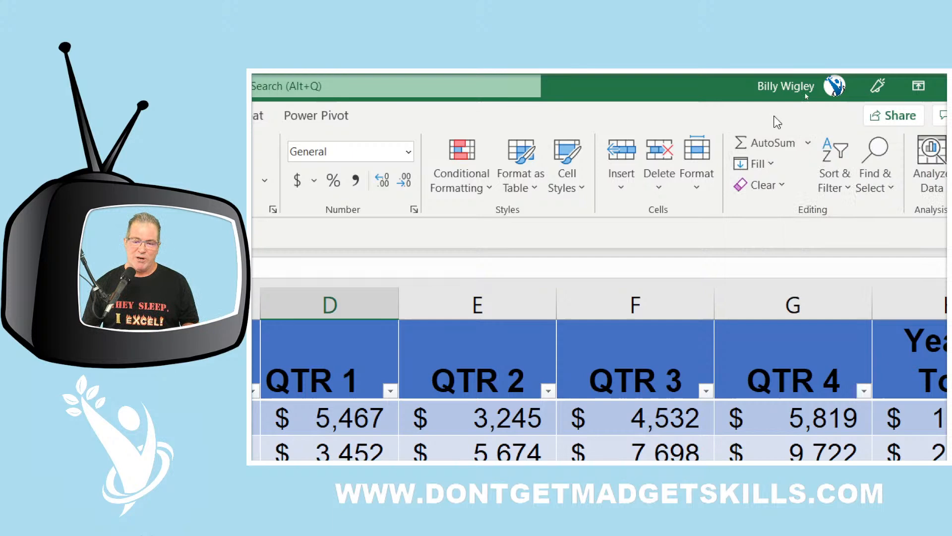
right_click(759, 148)
left_click(773, 155)
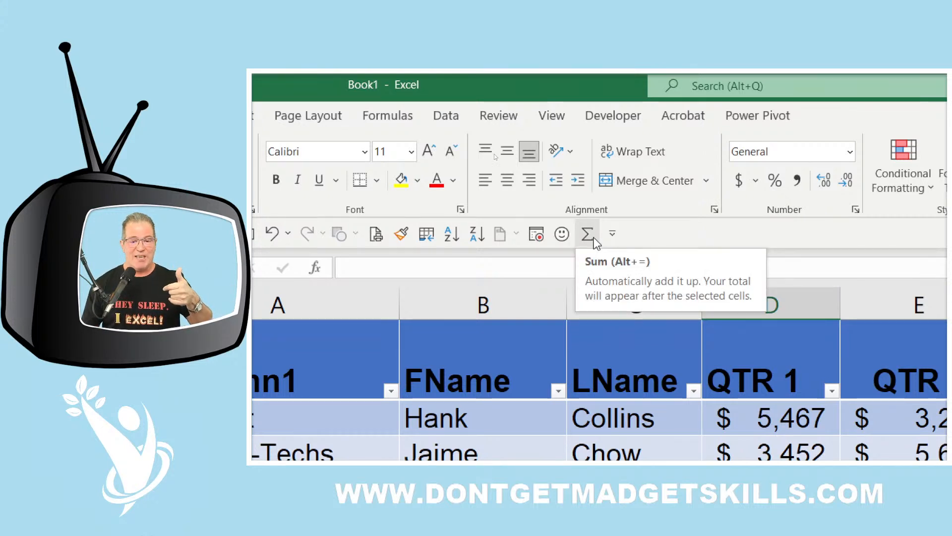
right_click(595, 243)
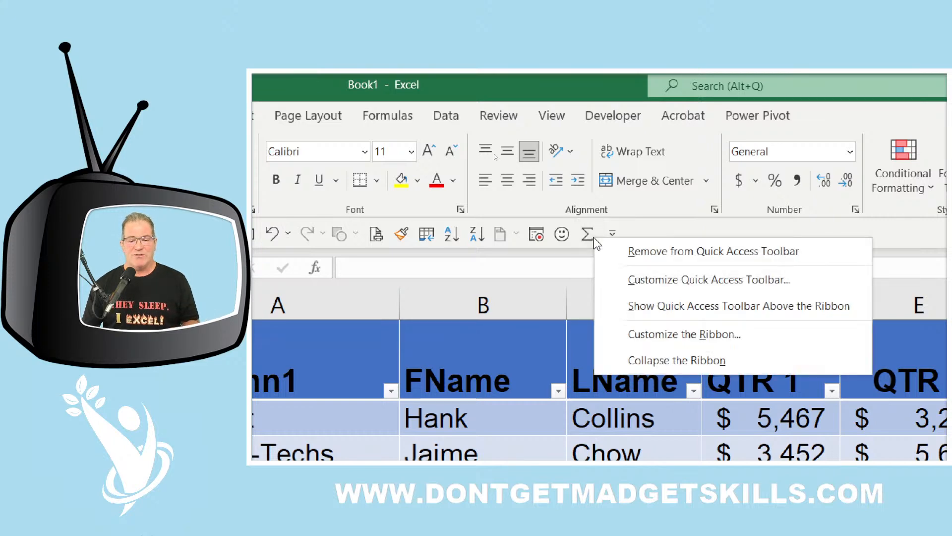
left_click(609, 250)
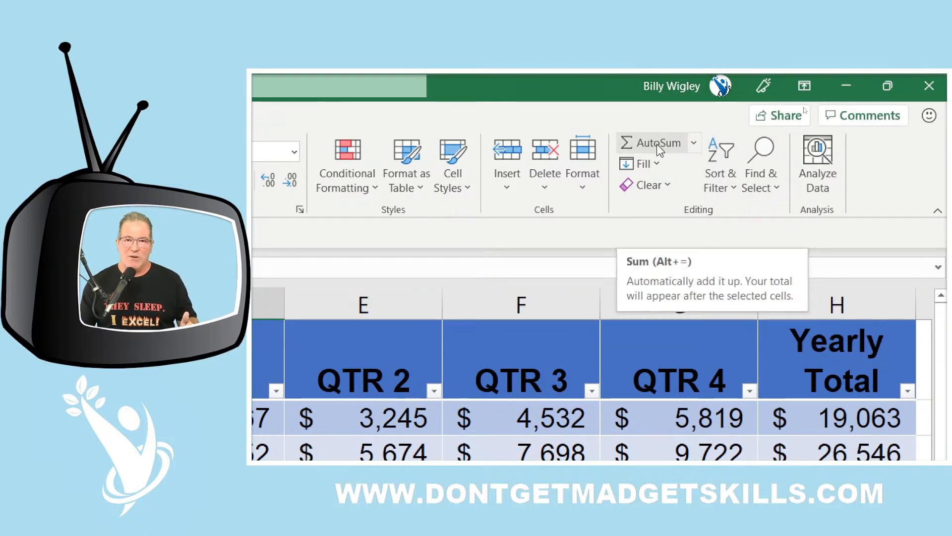
- Add AutoSum with its function list to the Quick Access Toolbar and check the functions it offers
right_click(698, 149)
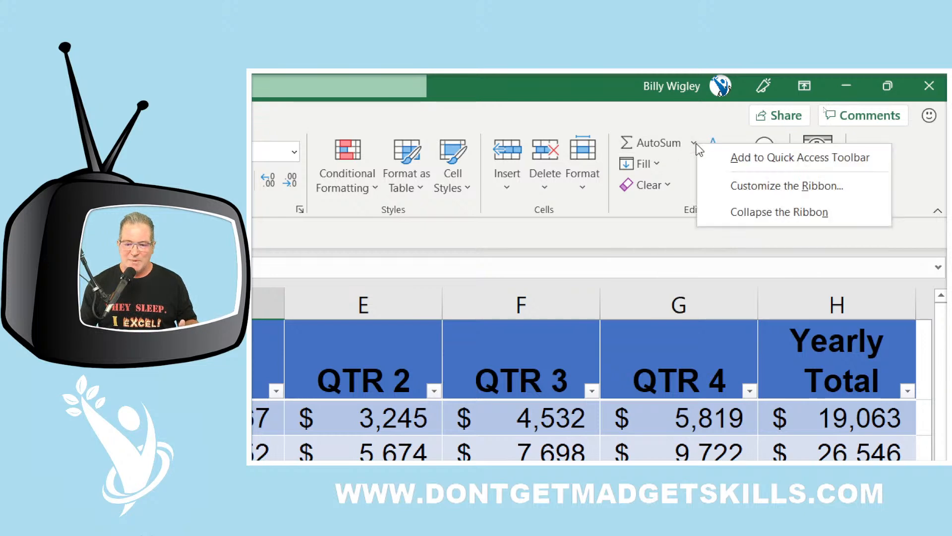
left_click(712, 157)
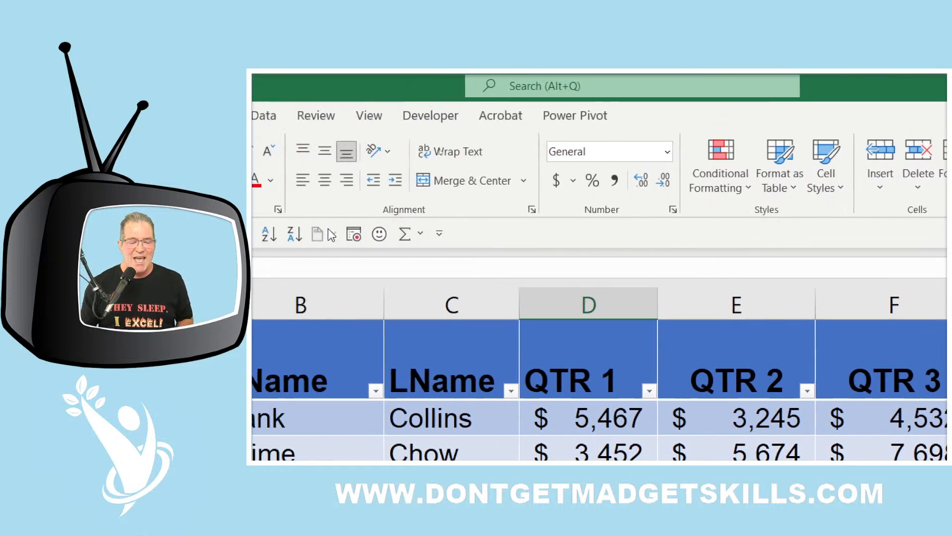
left_click(509, 233)
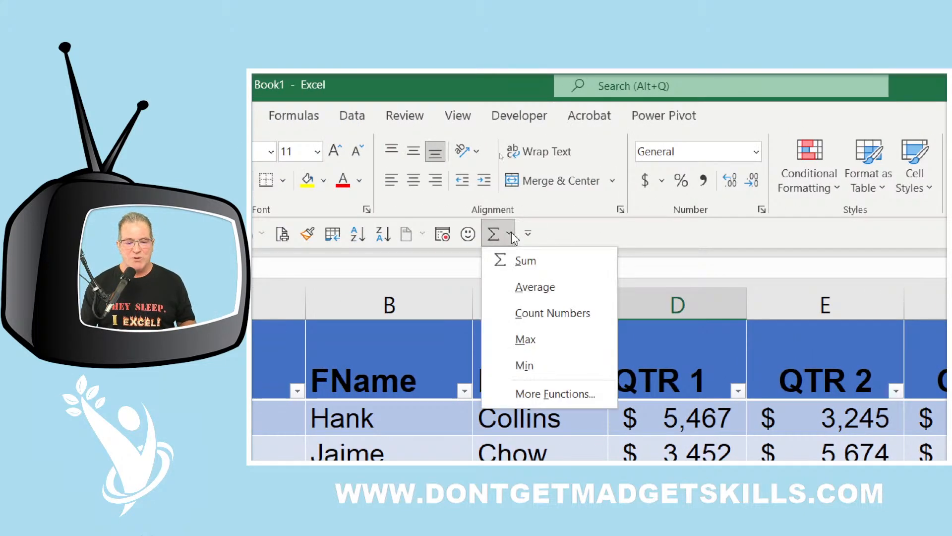
left_click(640, 236)
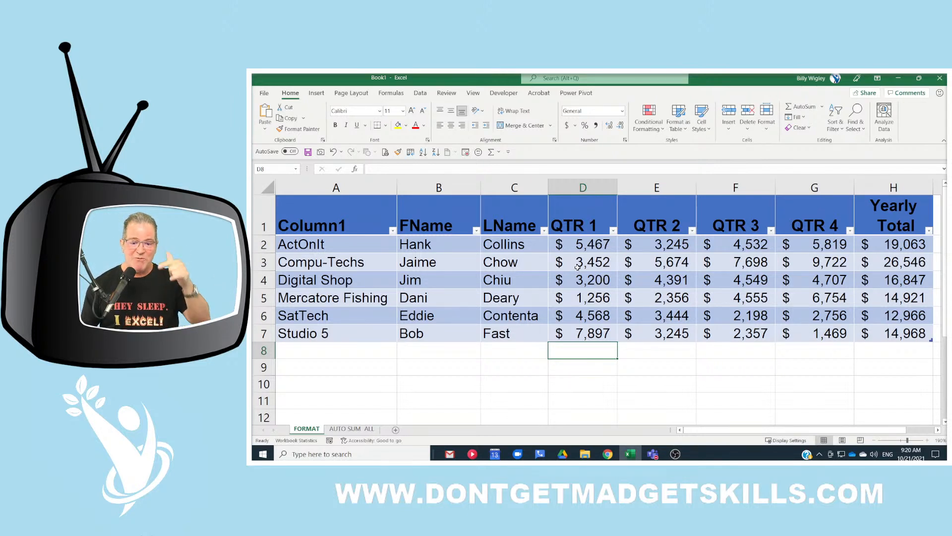
- Total the QTR 1 column in D8 with AutoSum, and remove both the total row and the leftover D8 value
mouse_move(541, 338)
left_mouse_down()
mouse_move(610, 371)
mouse_move(669, 353)
left_mouse_up()
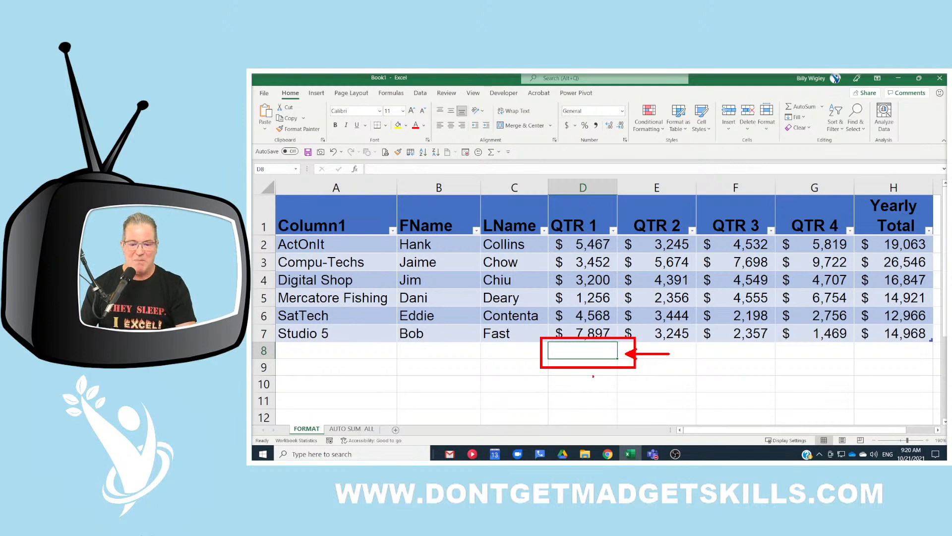
key("Escape")
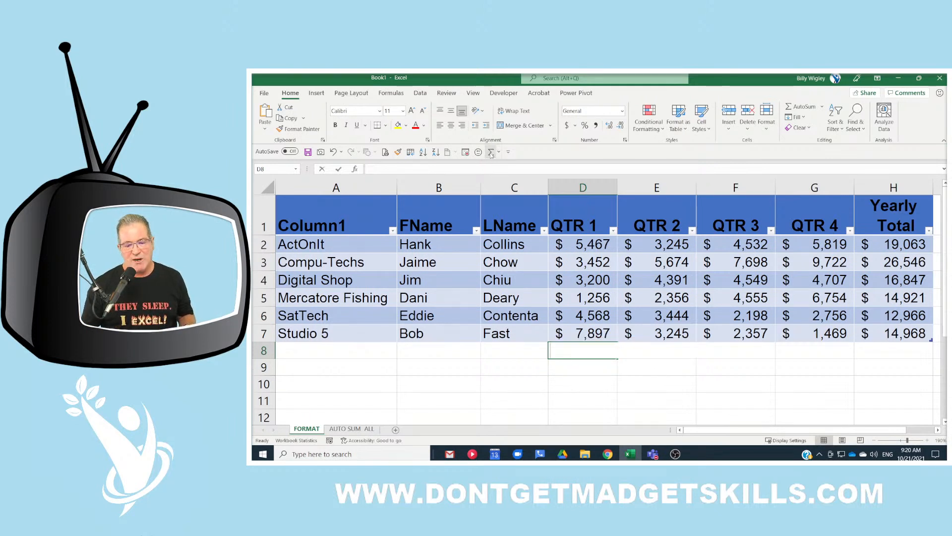
left_click(491, 152)
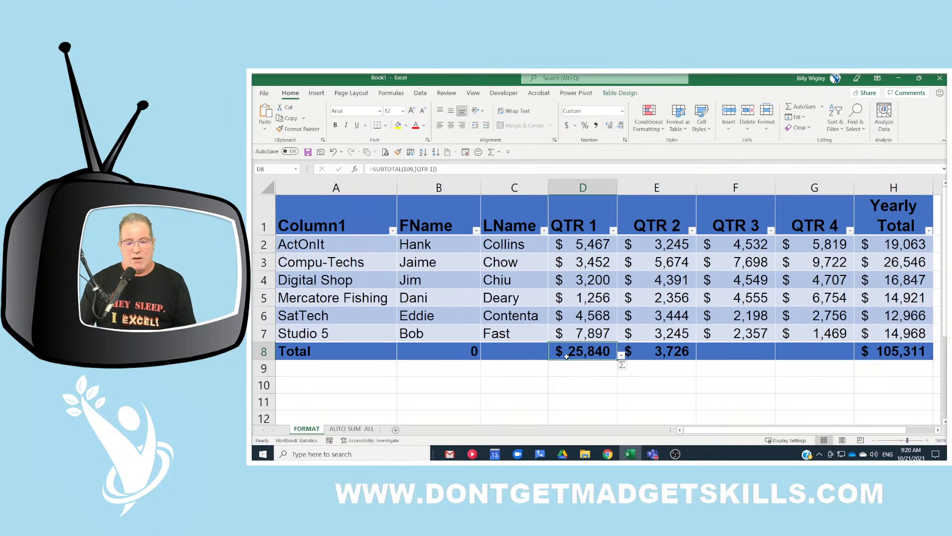
key("ctrl+shift+t")
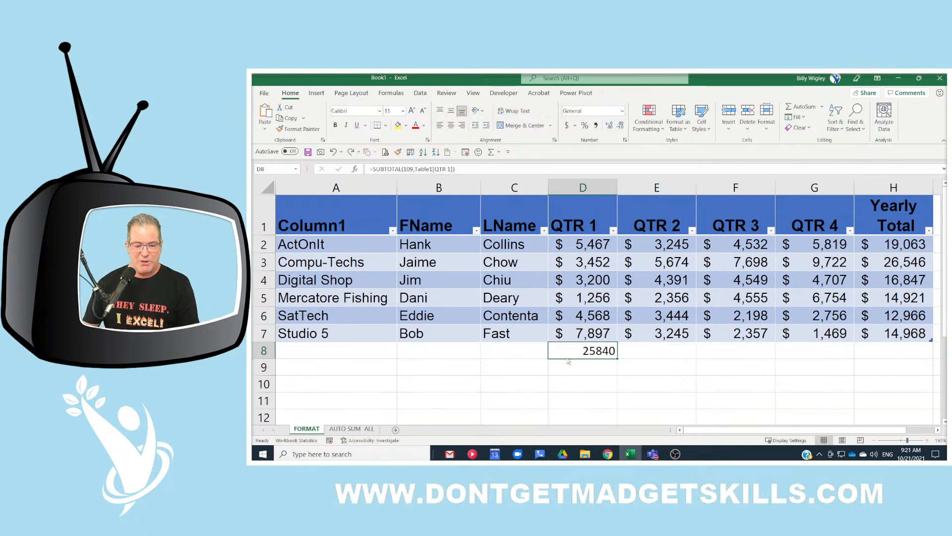
key("Delete")
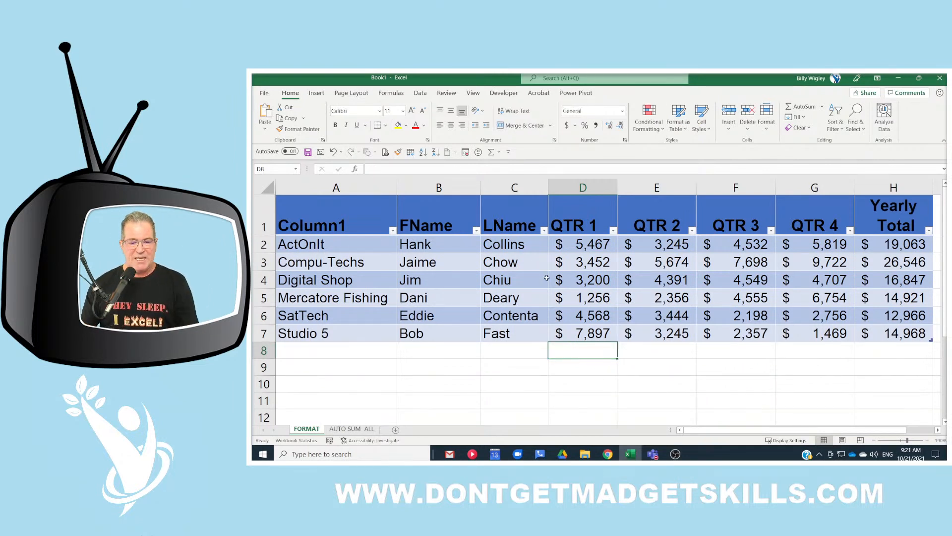
- Convert the company sales table to a normal range
left_click(423, 245)
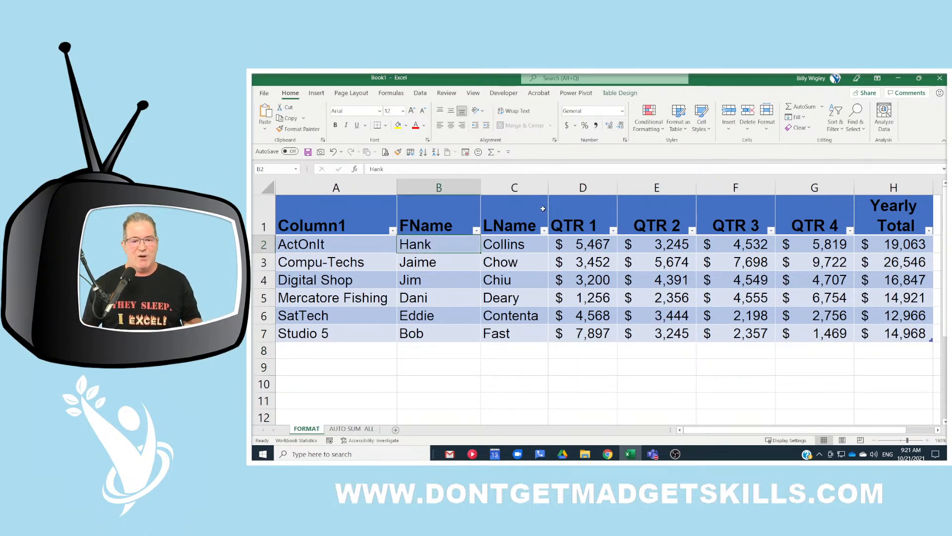
left_click(625, 91)
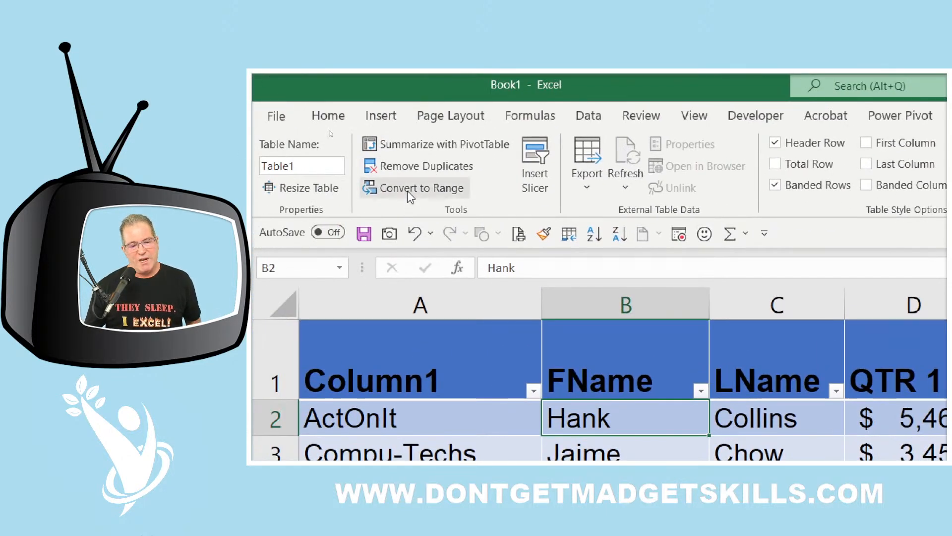
left_click(397, 188)
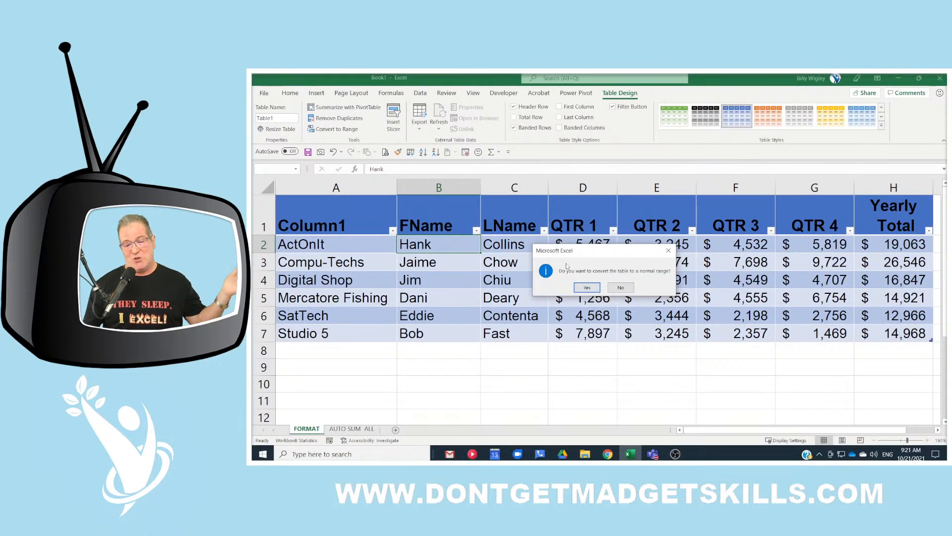
left_click(586, 288)
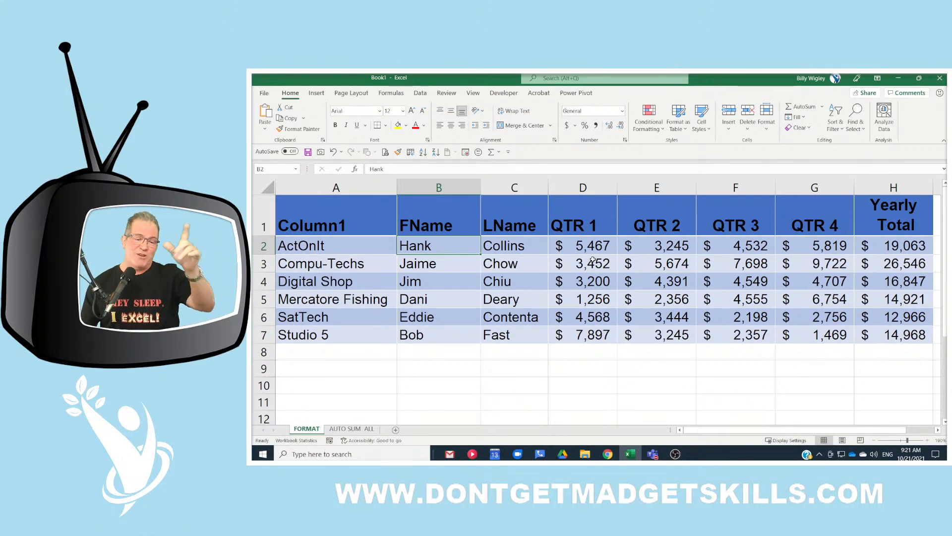
- Total the QTR 1 values D2:D7 in cell D8 with AutoSum
left_click(572, 352)
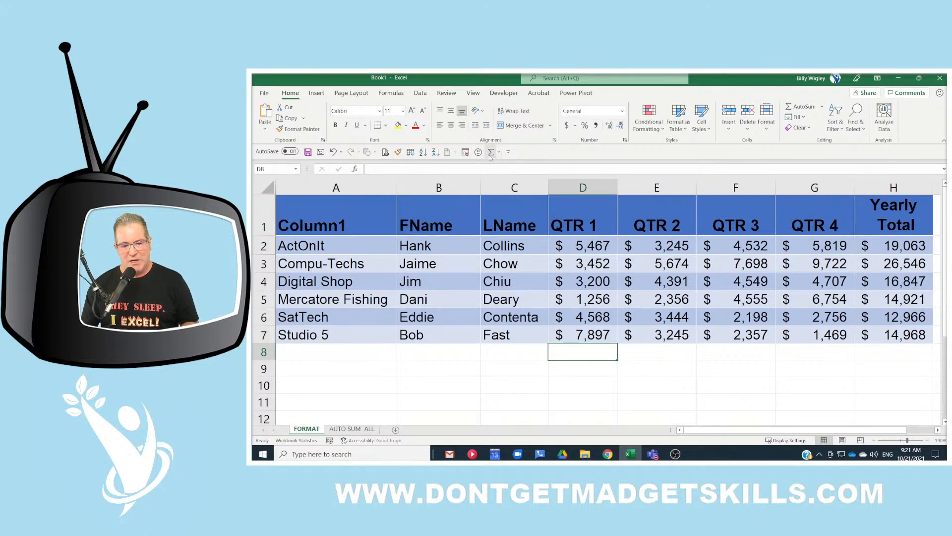
left_click(491, 152)
key("Return")
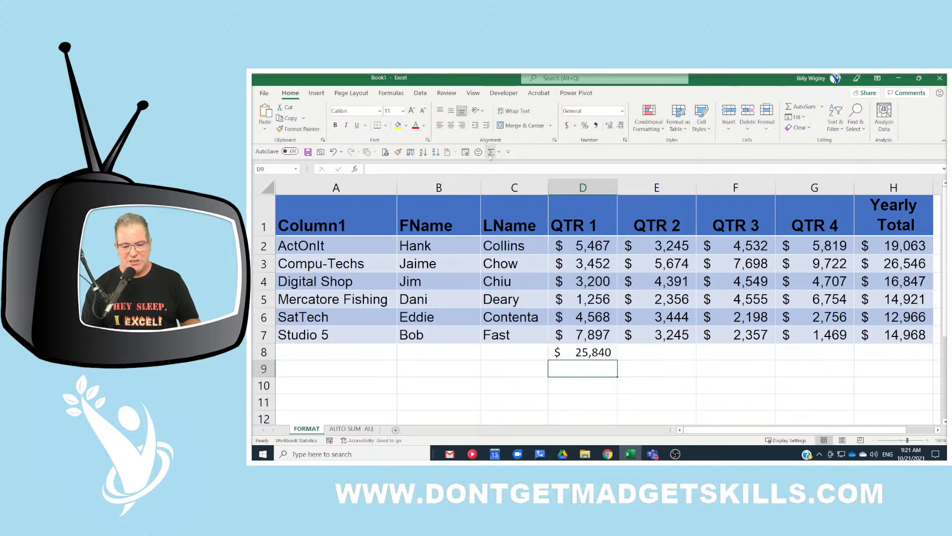
- Clear D8 and total all four quarters and the Yearly Total column at once in D8:H8 with AutoSum
left_click(585, 351)
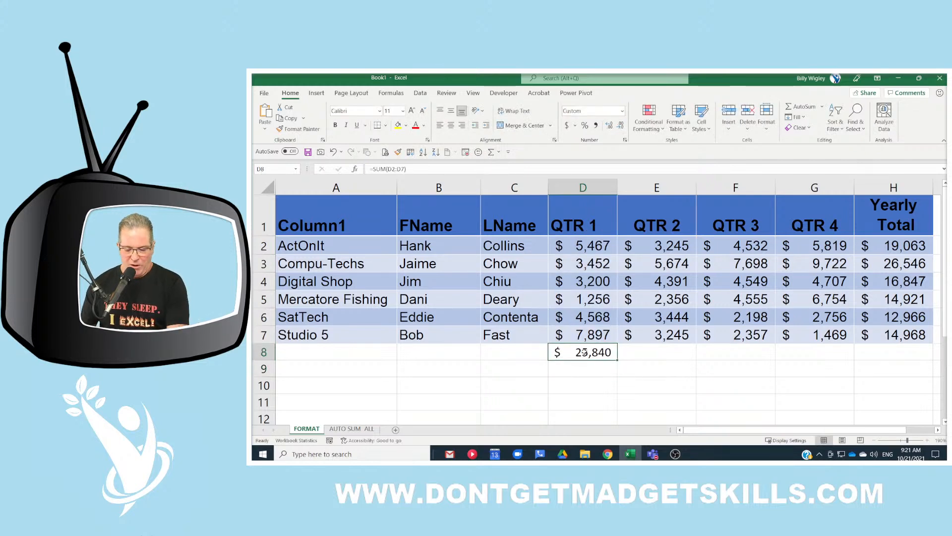
key("Delete")
left_click_drag(584, 351, 898, 353)
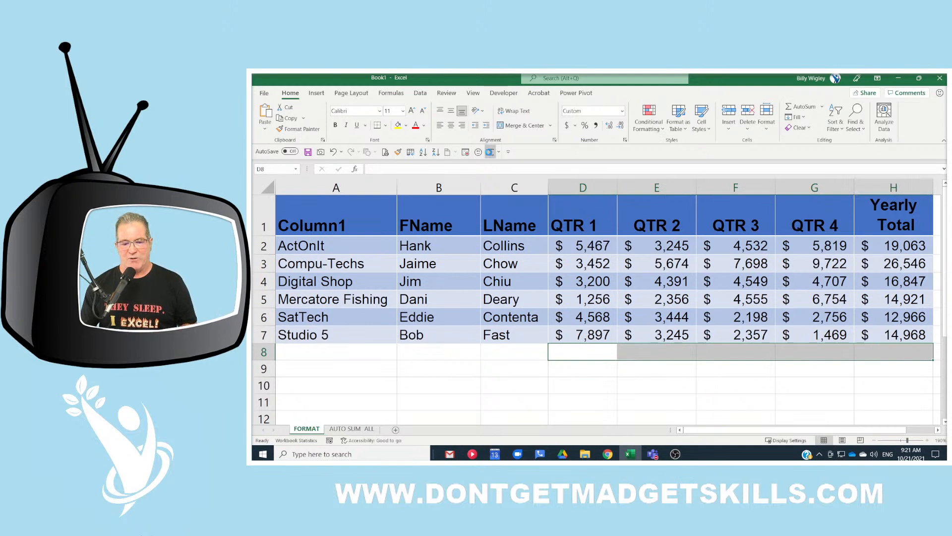
left_click(491, 153)
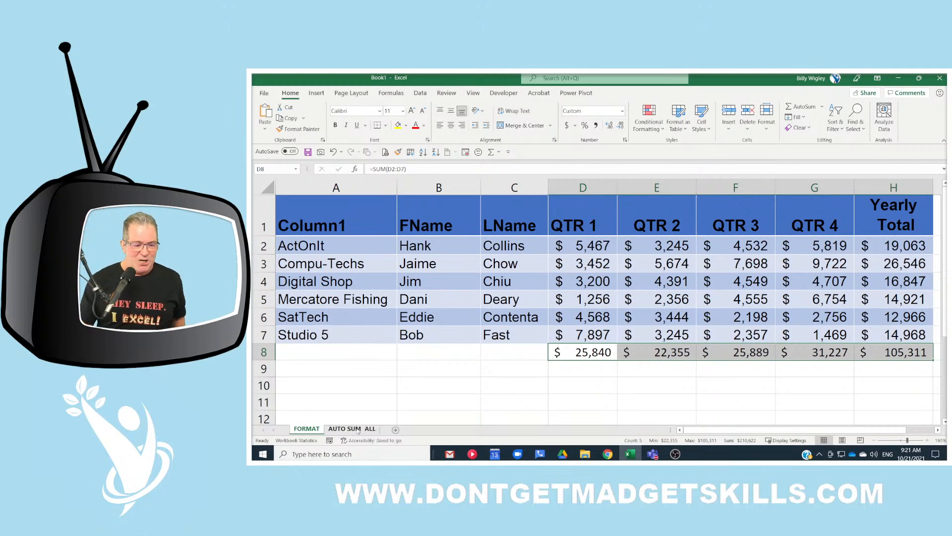
- On the AUTO SUM ALL sheet, enter =SUM(B4:D4) in E4 to total the first associate's January to March sales
left_click(358, 429)
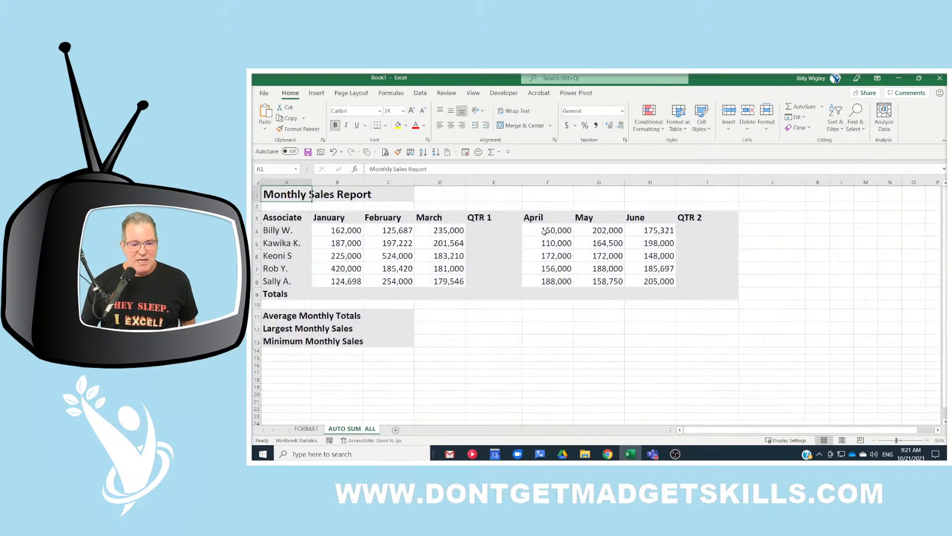
left_click(487, 230)
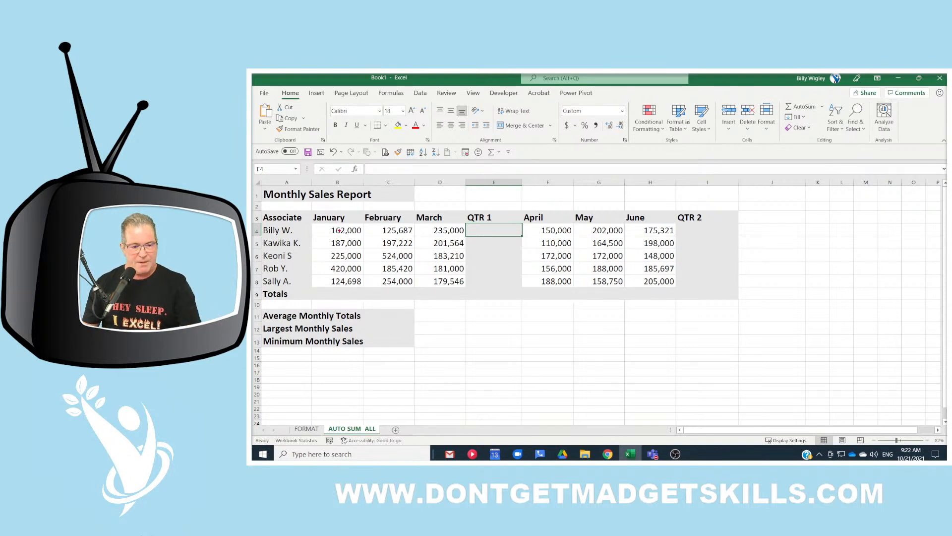
mouse_move(311, 219)
left_mouse_down()
mouse_move(452, 243)
mouse_move(521, 242)
left_mouse_up()
key("Escape")
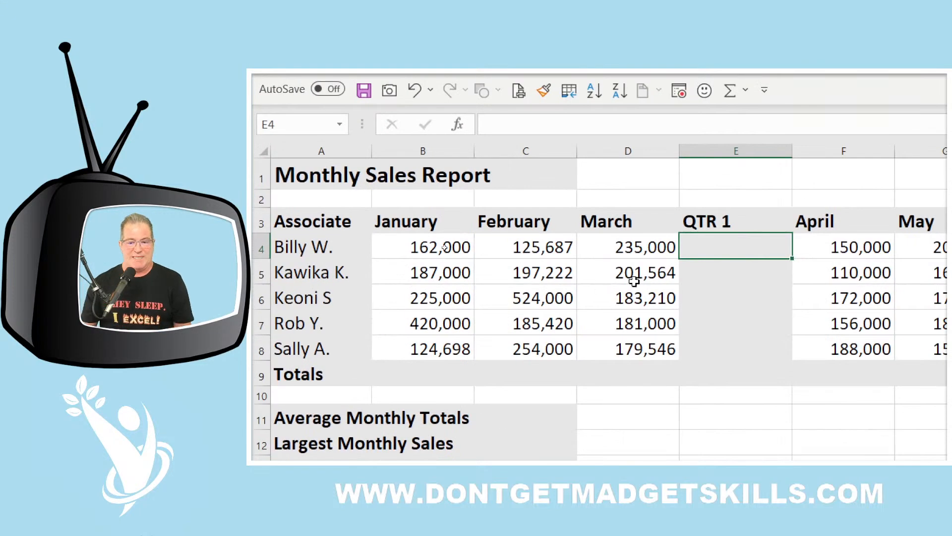
type("=sum")
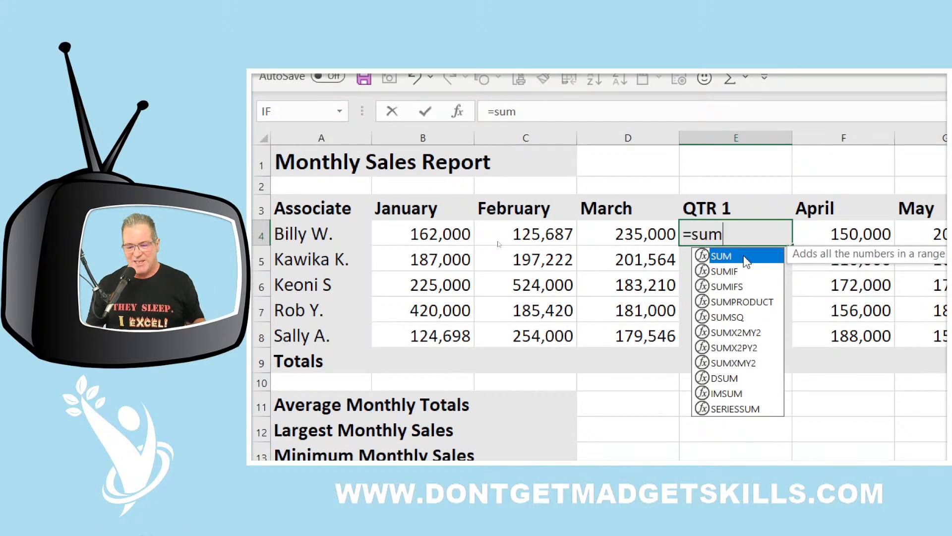
double_click(746, 261)
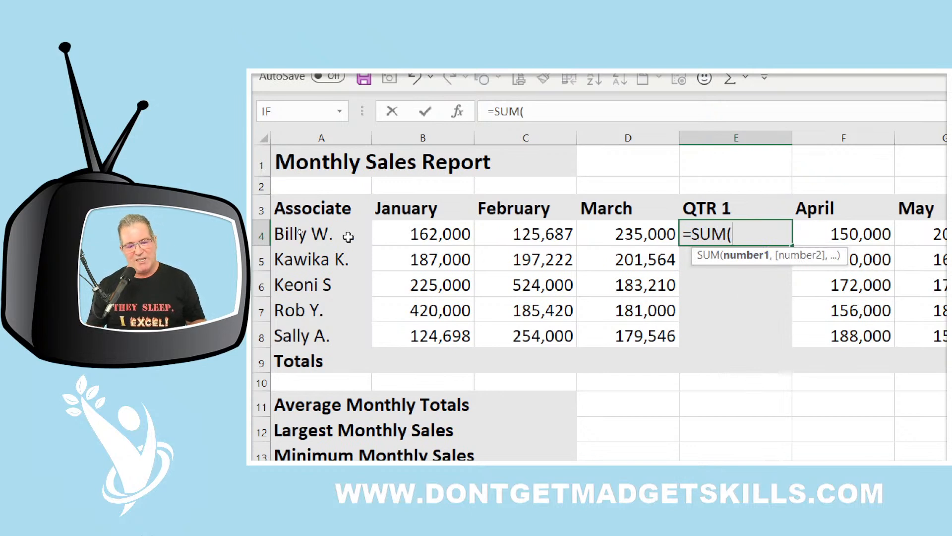
left_click_drag(431, 232, 653, 227)
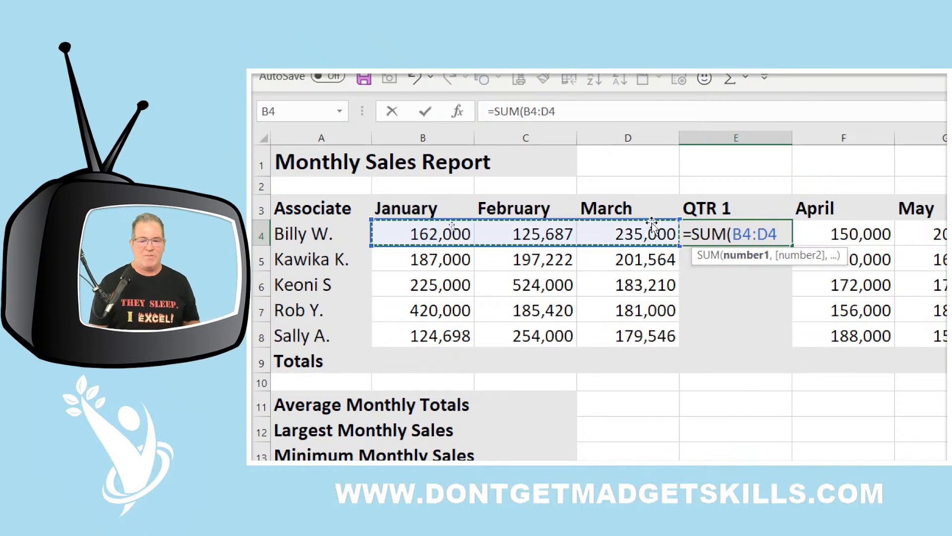
key("Return")
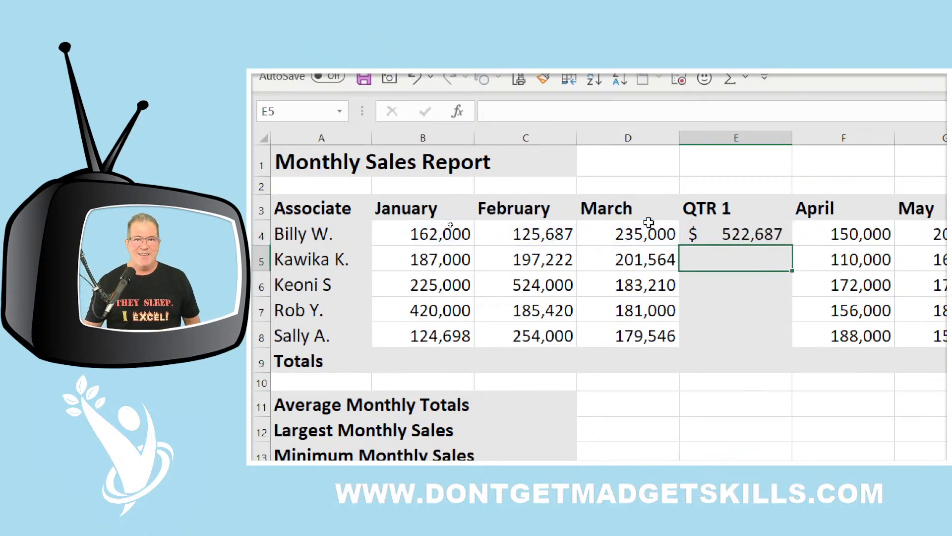
- Check which cells the QTR 1 formula in E4 adds, and clear the cell
double_click(756, 235)
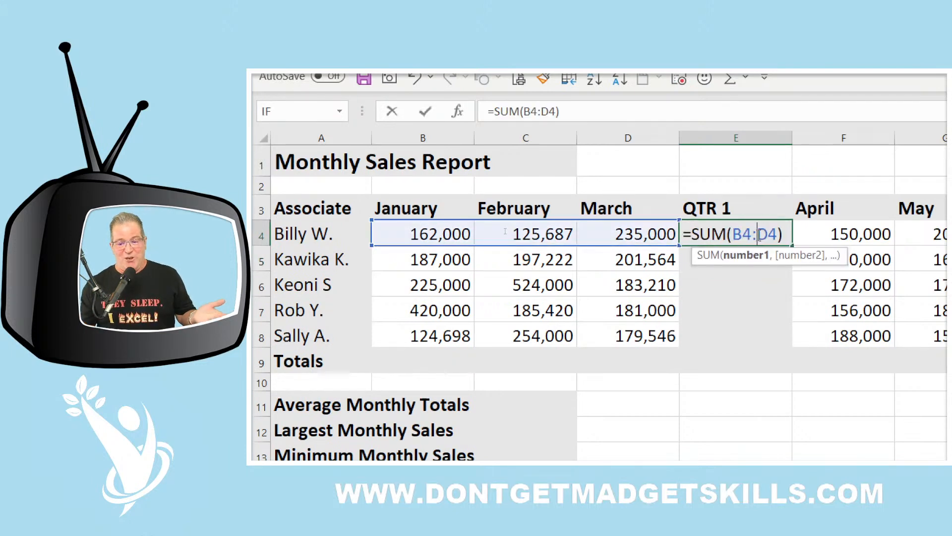
key("Escape")
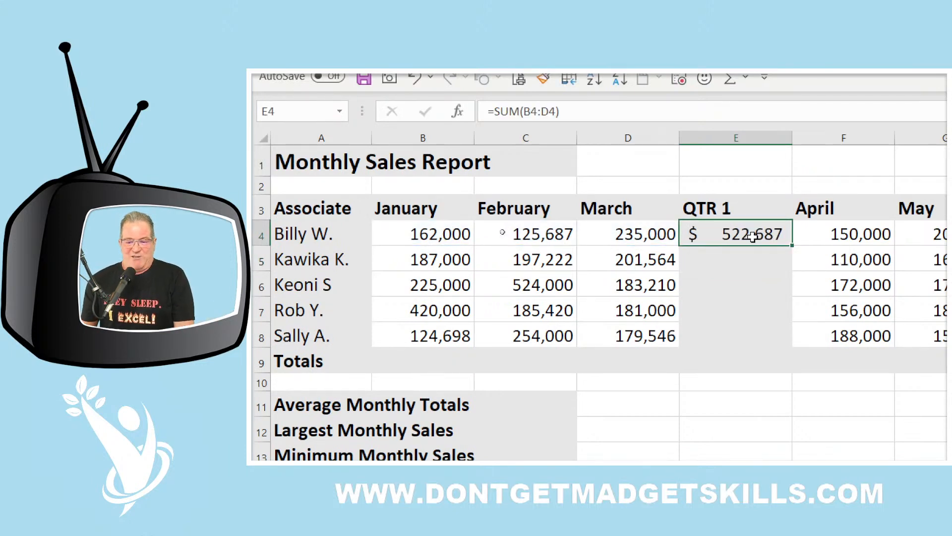
key("Delete")
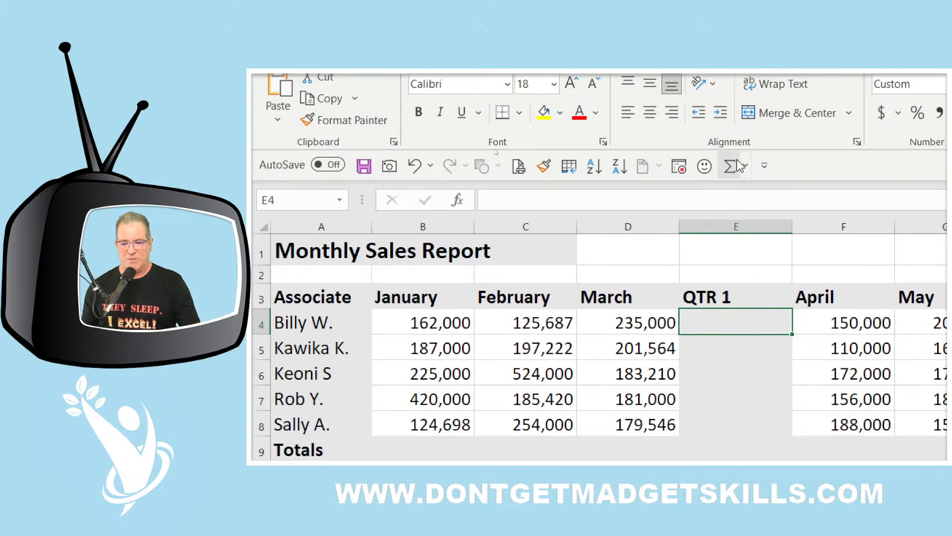
left_click(739, 165)
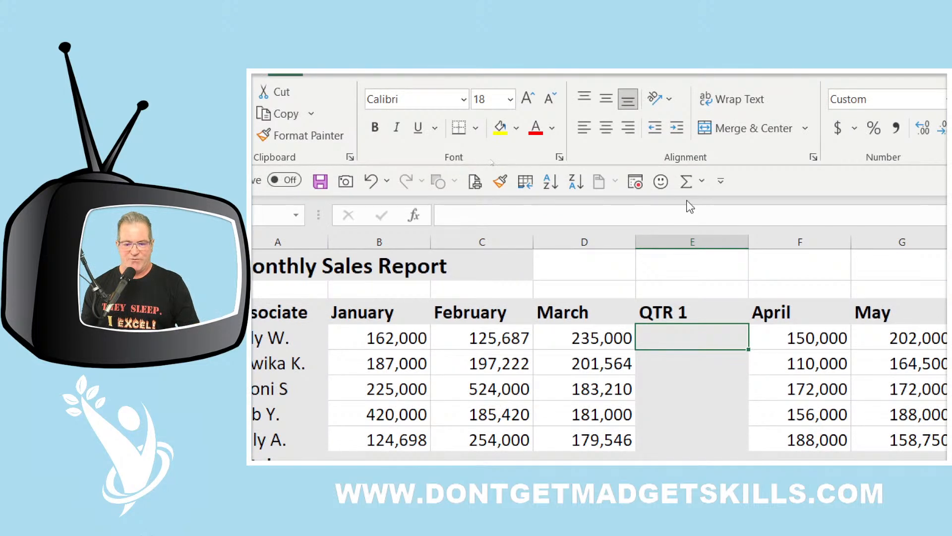
left_click(685, 192)
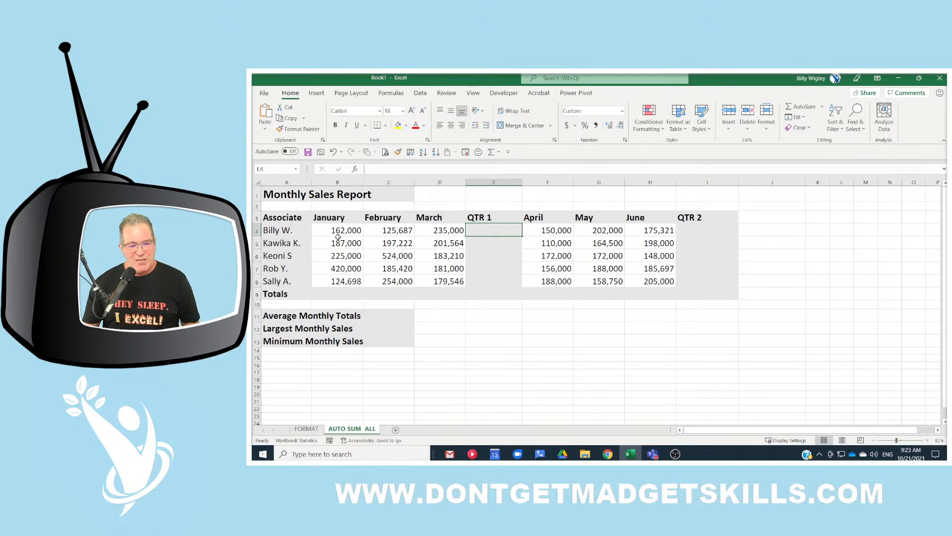
left_click_drag(338, 234, 427, 233)
left_click(481, 231)
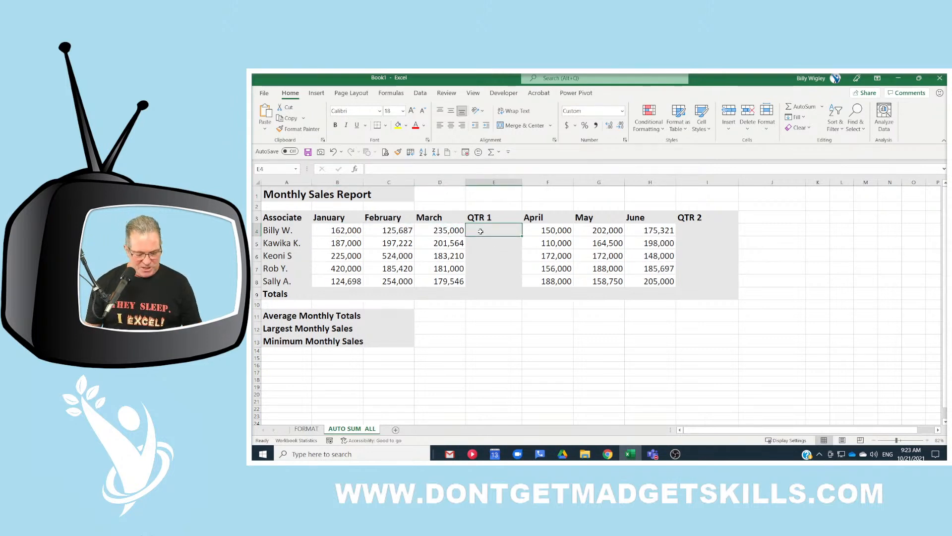
key("alt+apostrophe")
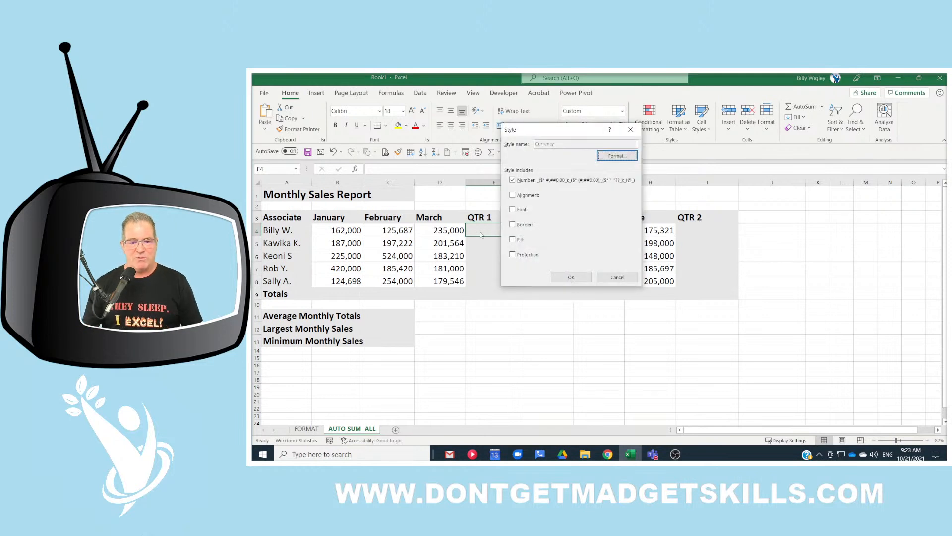
left_click(617, 277)
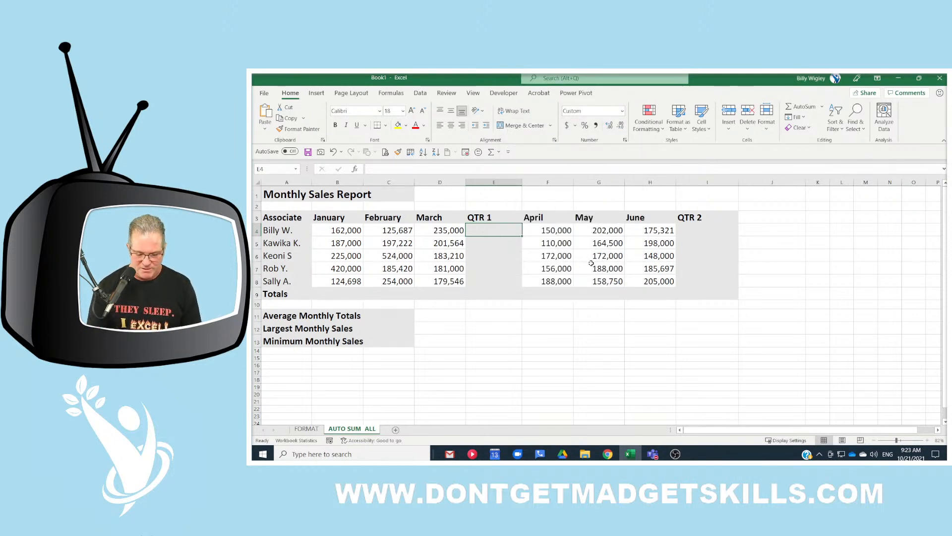
key("alt+apostrophe")
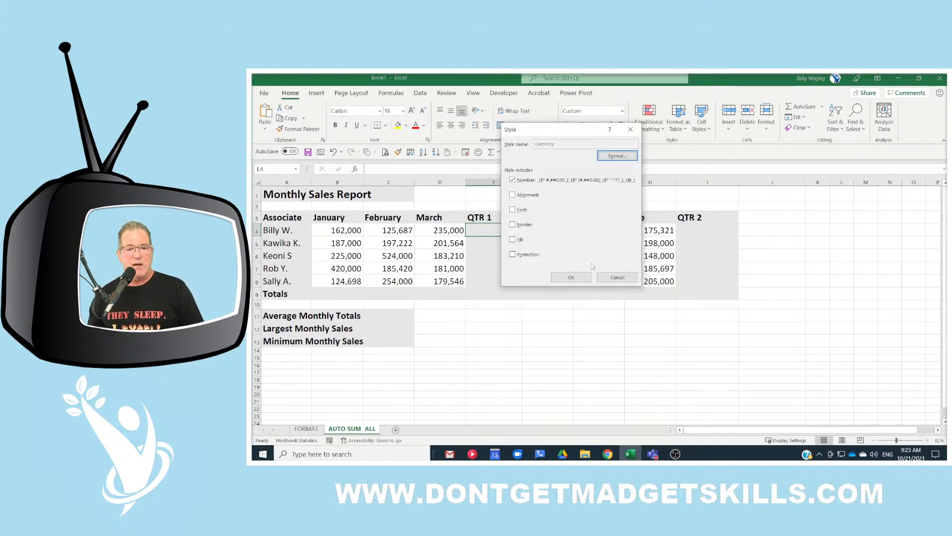
left_click(622, 279)
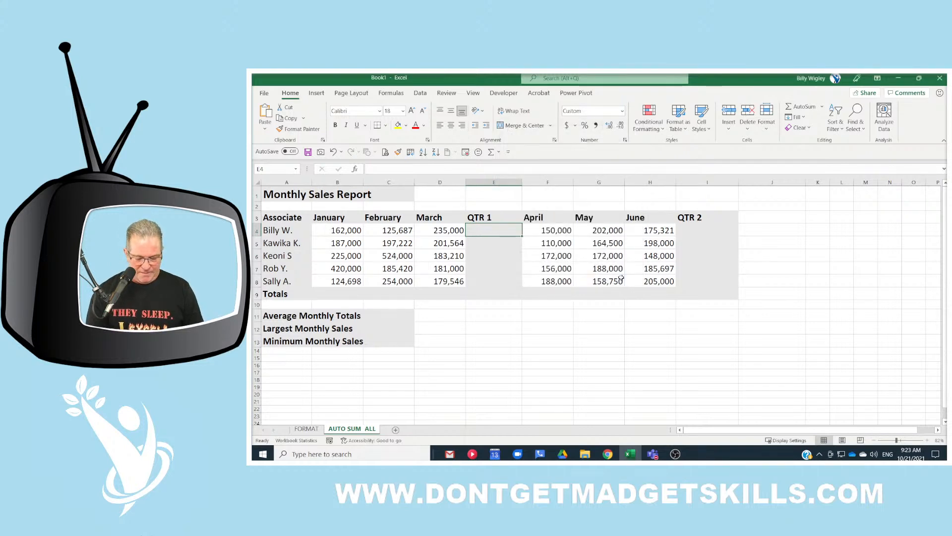
key("alt")
key("l")
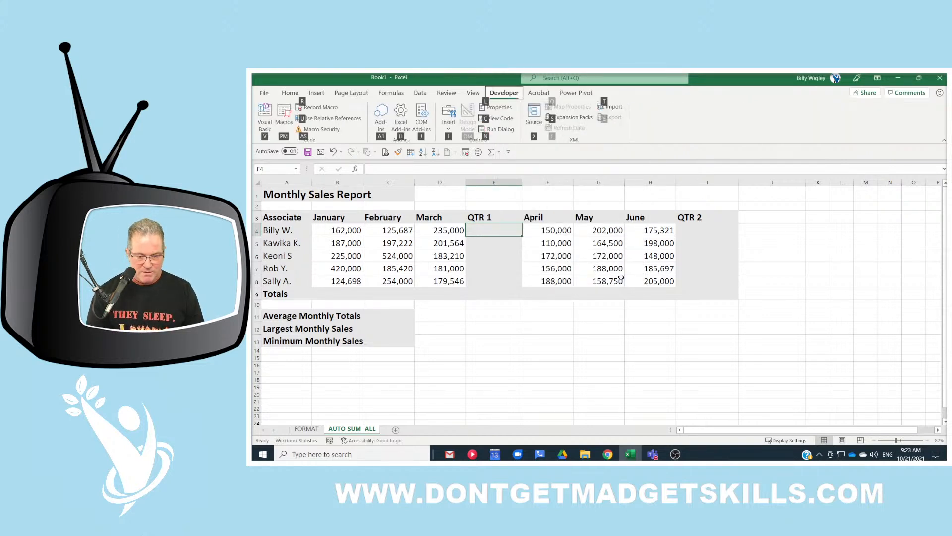
key("l")
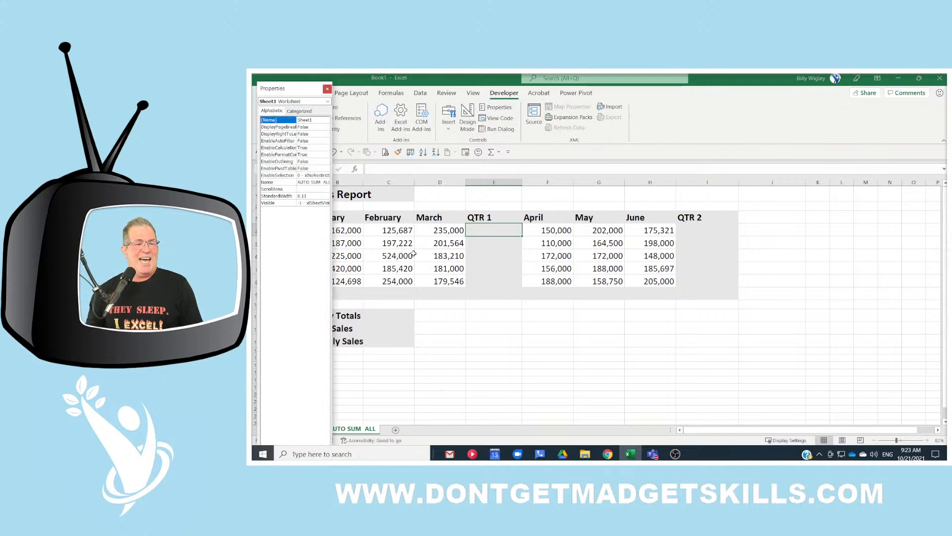
left_click(327, 89)
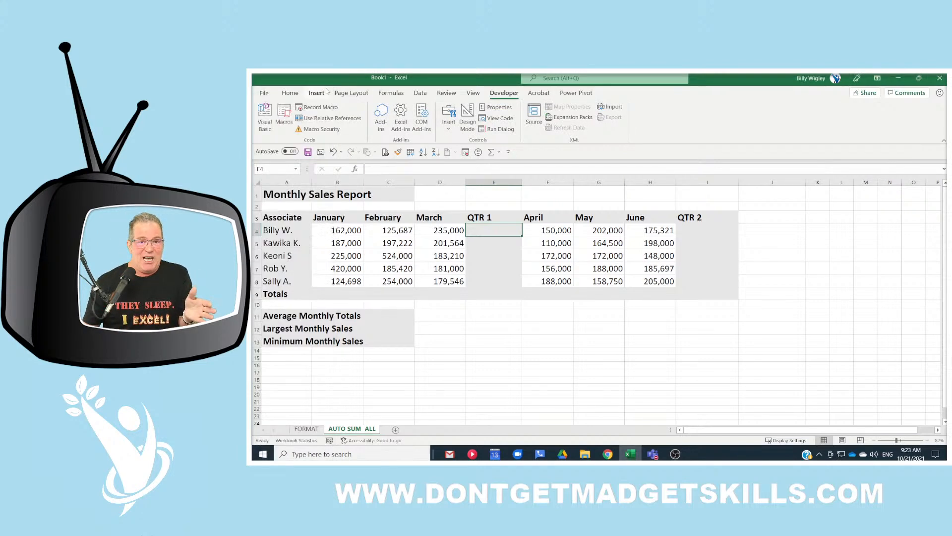
left_click(290, 93)
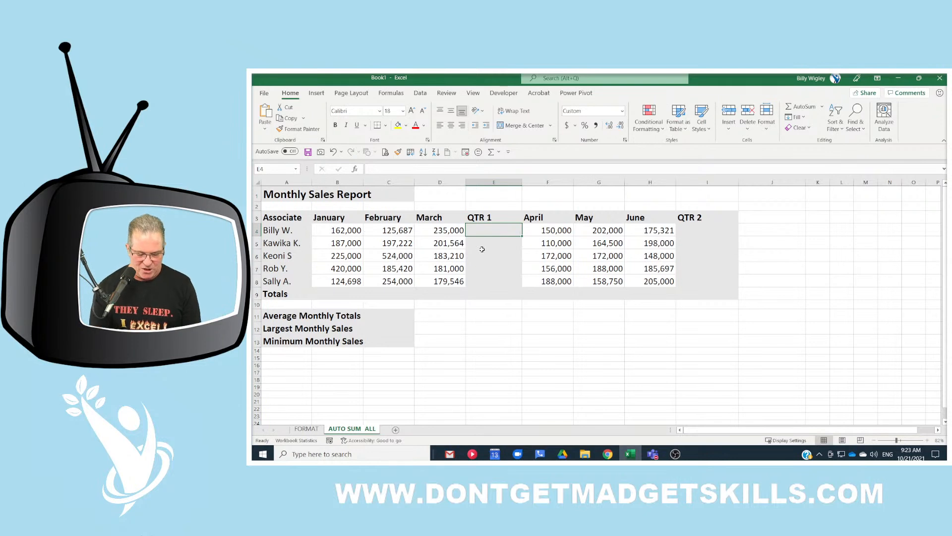
- Total B4:D4 in the empty QTR 1 cell E4 with AutoSum, and remove the resulting formula
key("alt+equal")
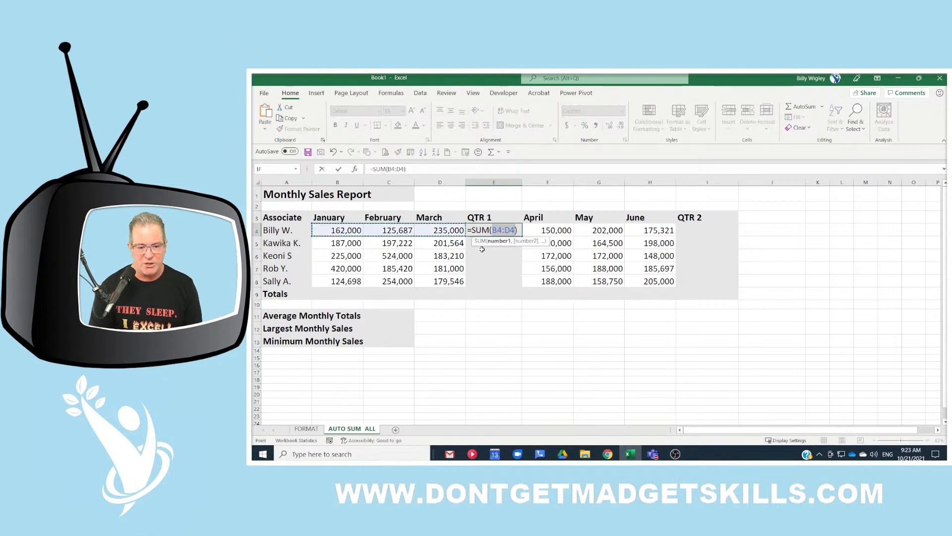
key("Return")
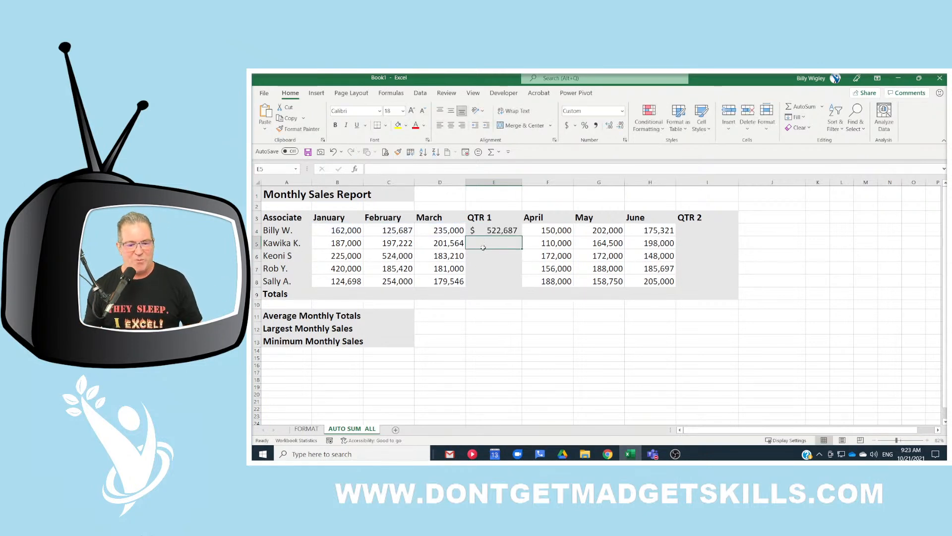
left_click(488, 229)
key("BackSpace")
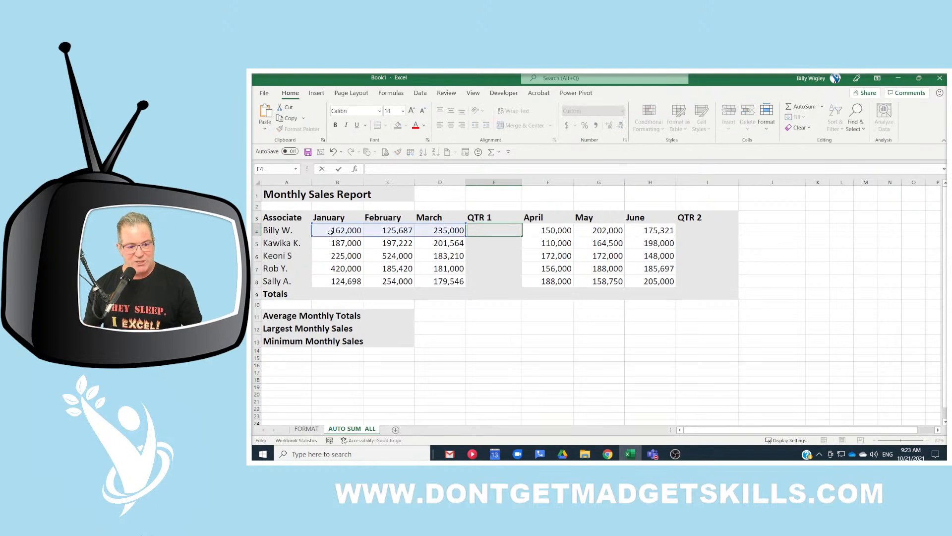
- Select the January to March values B4:D4 and AutoSum them into E4, and clear E4 after checking its formula
left_click_drag(330, 231, 444, 231)
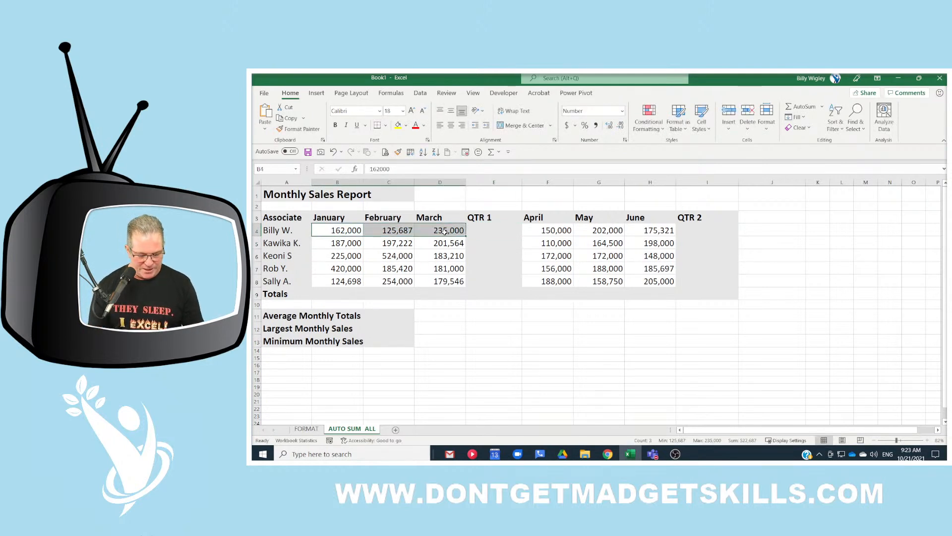
key("alt+equal")
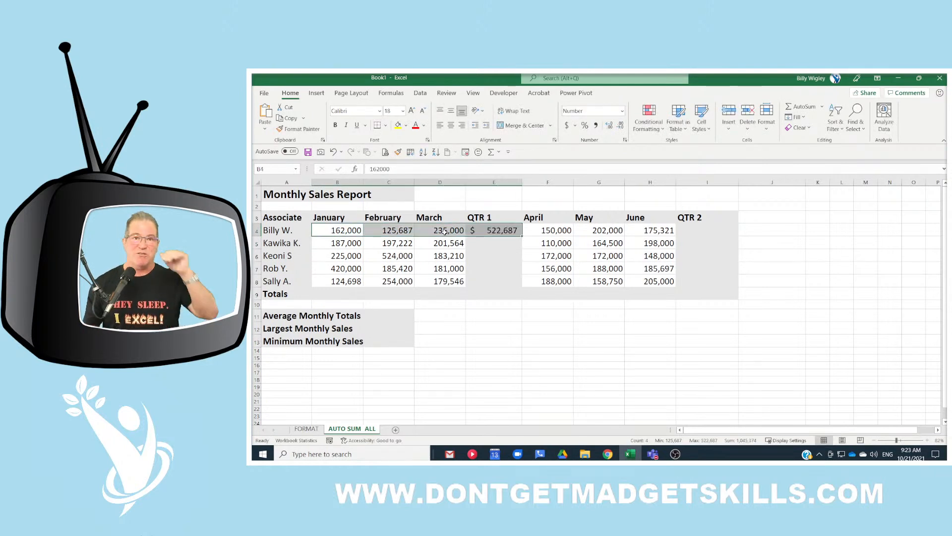
key("Tab")
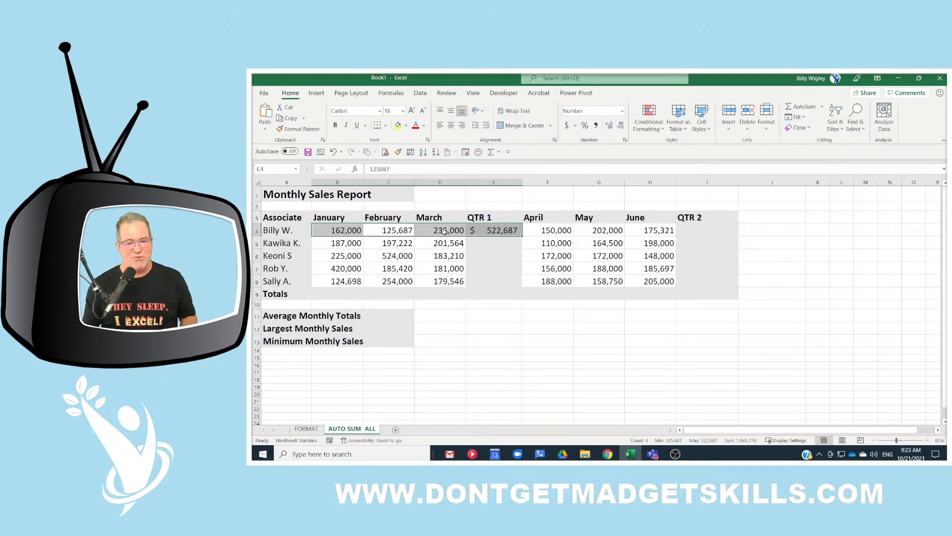
left_click(514, 231)
double_click(516, 232)
key("Escape")
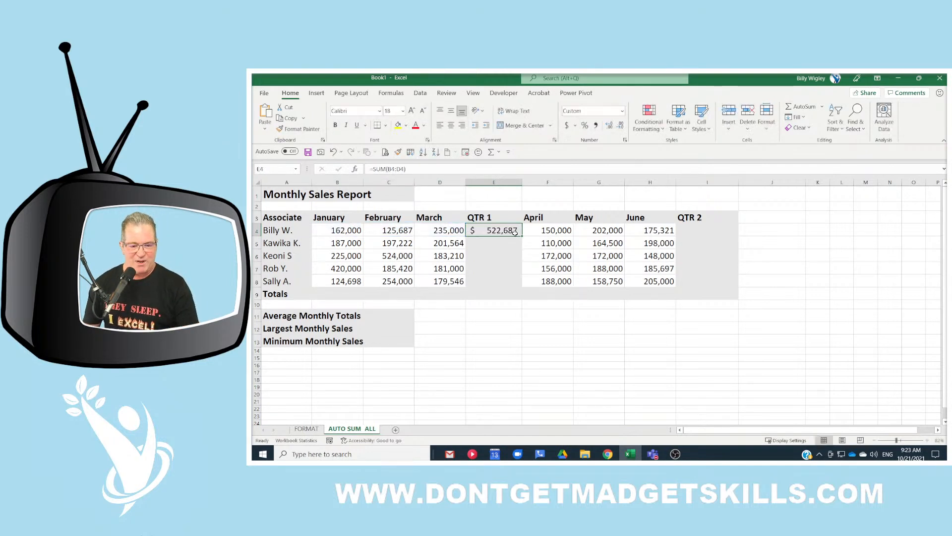
key("Delete")
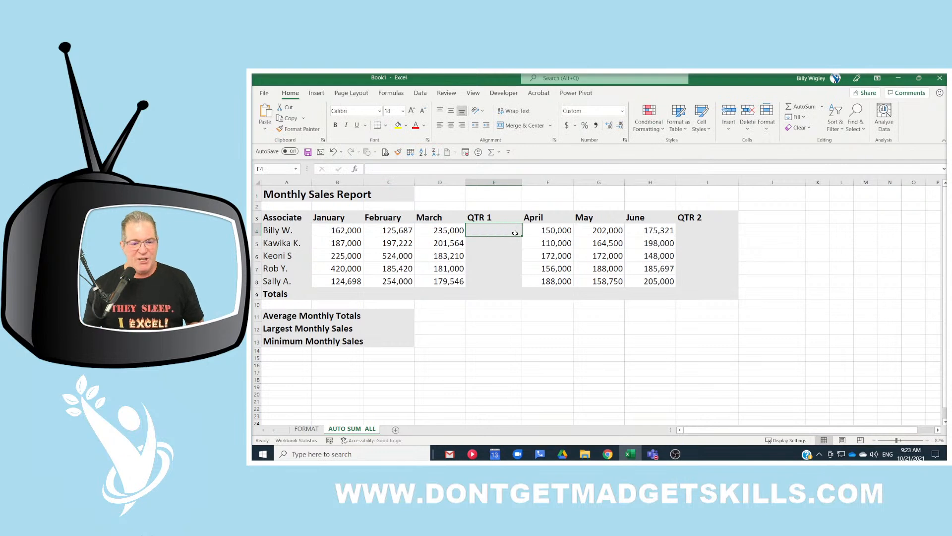
- AutoSum the Totals row B9:I9 together with QTR 1 cells E4:E8 and QTR 2 cells I4:I8, and remove all these totals
left_click_drag(339, 295, 691, 289)
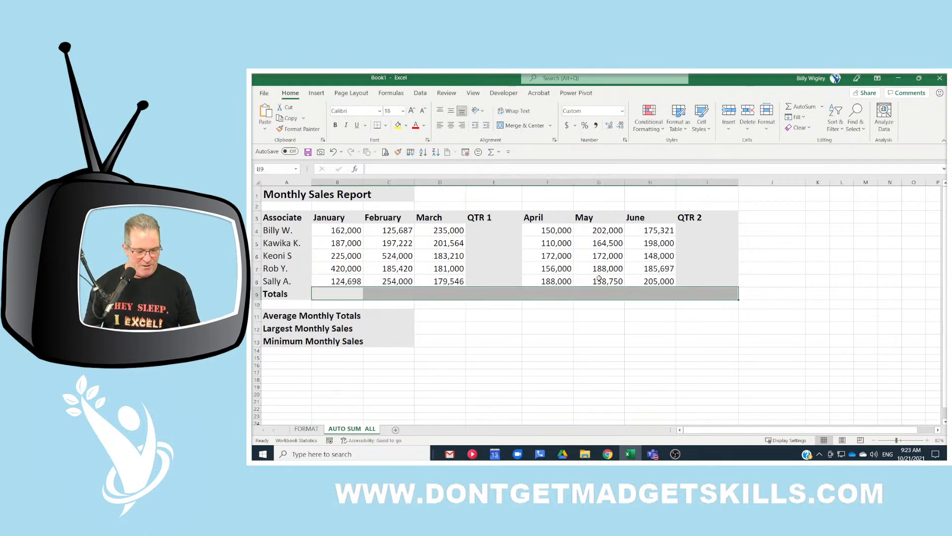
left_click_drag(501, 229, 500, 281, "ctrl")
left_click_drag(700, 230, 699, 281, "ctrl")
key("alt+equal")
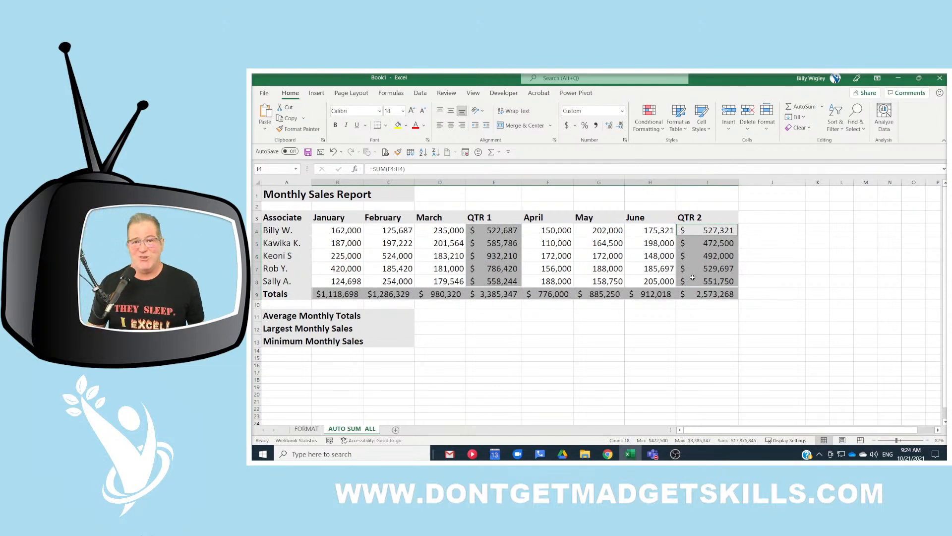
left_click(474, 310)
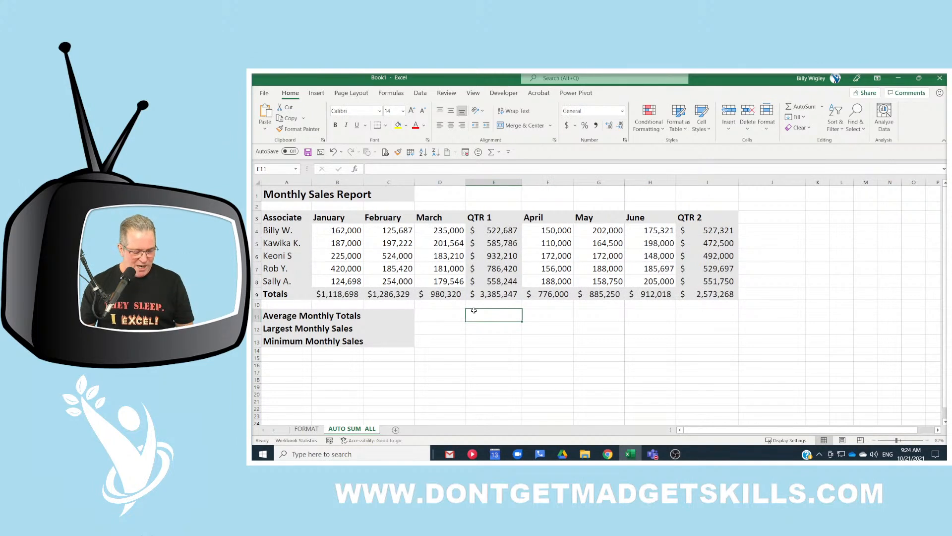
key("Delete")
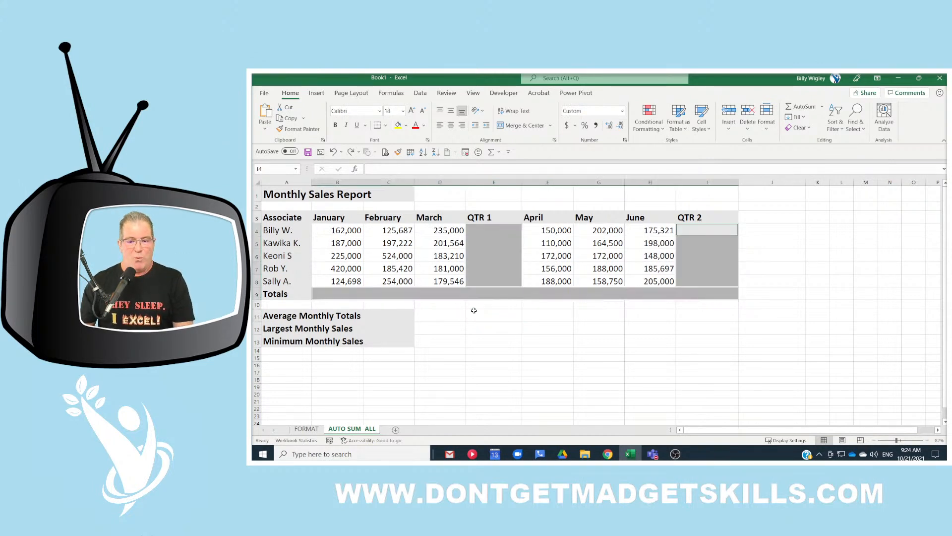
- AutoSum the Totals row B9:I9, QTR 1 cells E4:E8 and QTR 2 cells I4:I8 together in one multiple selection
left_click(485, 231)
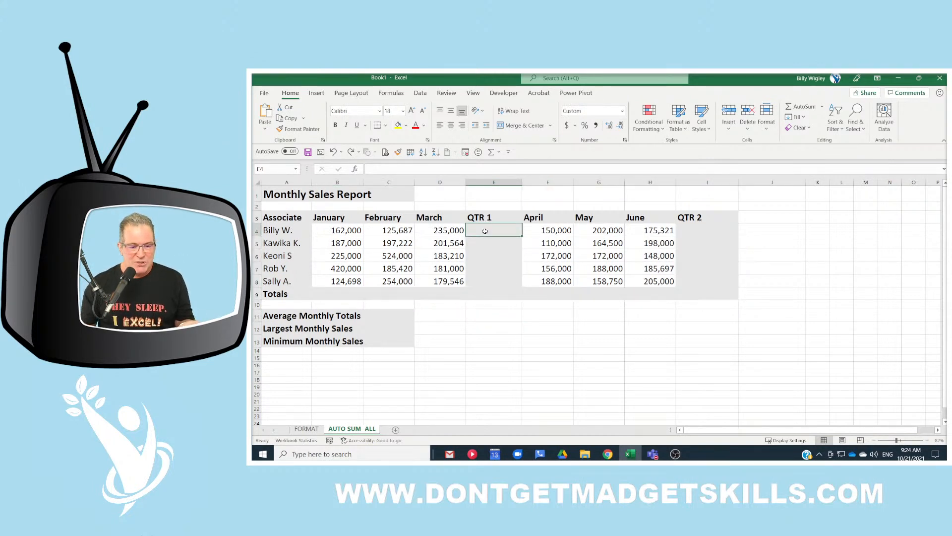
left_click(357, 295)
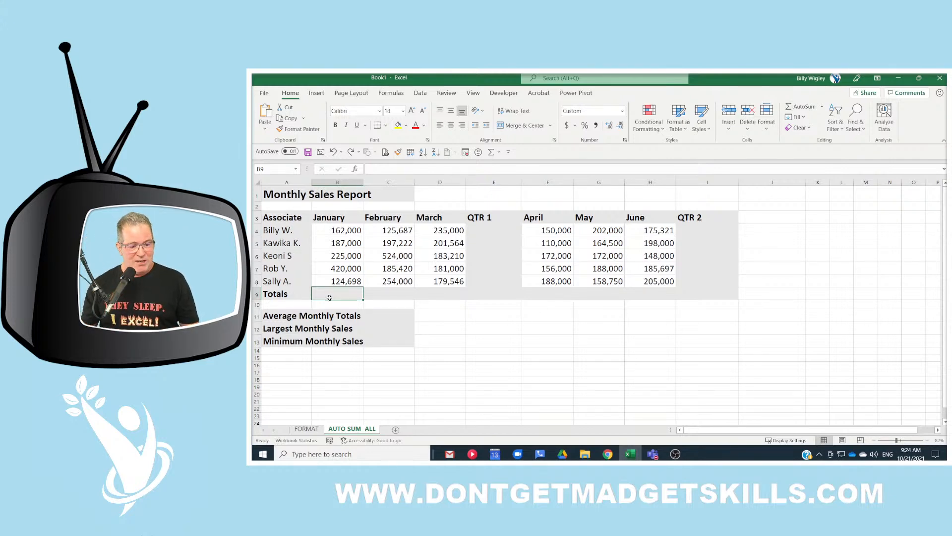
left_click_drag(332, 295, 709, 296)
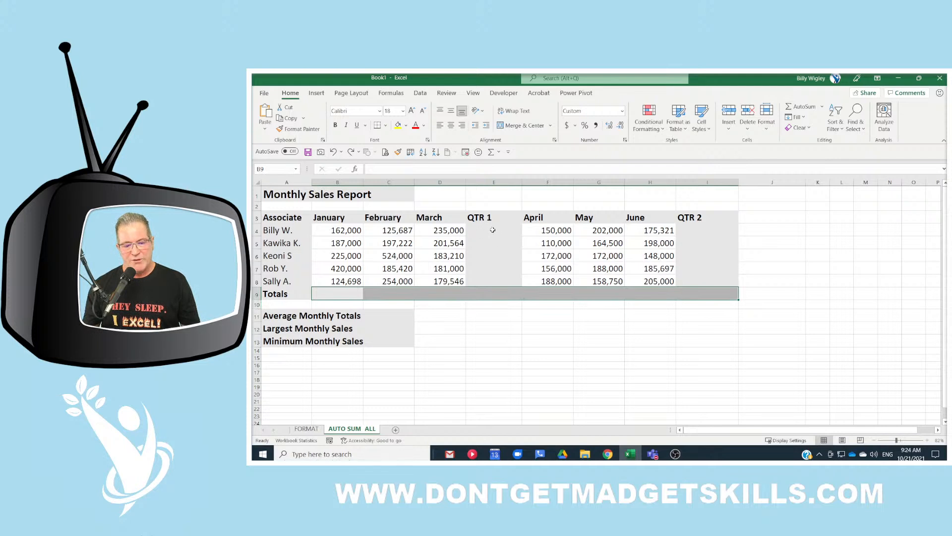
left_click_drag(492, 227, 496, 279)
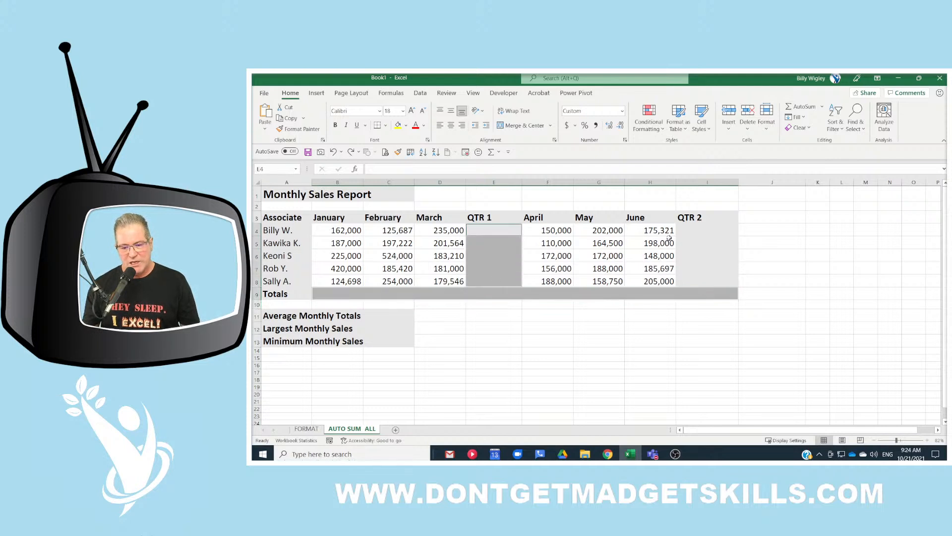
left_click(685, 228, "ctrl")
left_click_drag(686, 228, 695, 282)
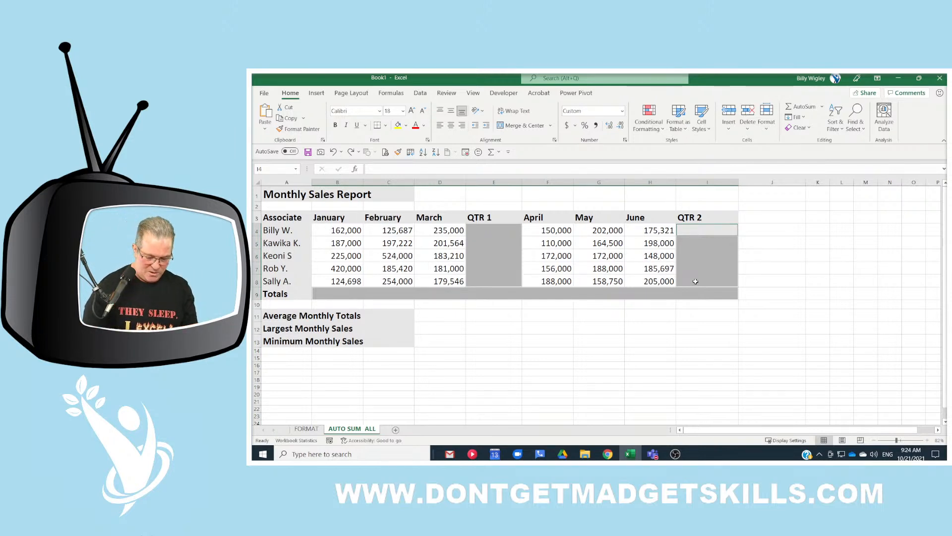
key("alt+equal")
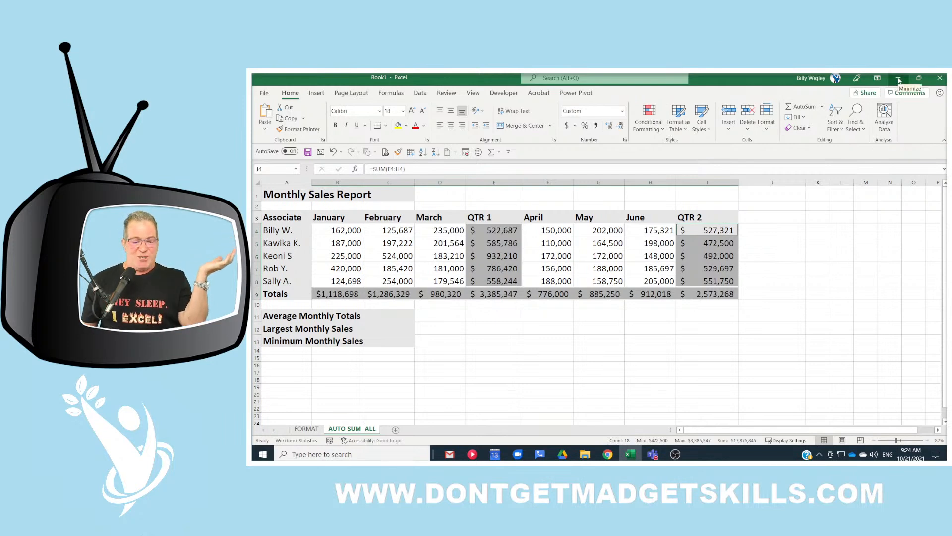
- Convert the company sales list A1:H8 on the FORMAT sheet into a table with headers, and return to cell A1
left_click(306, 429)
left_click(351, 224)
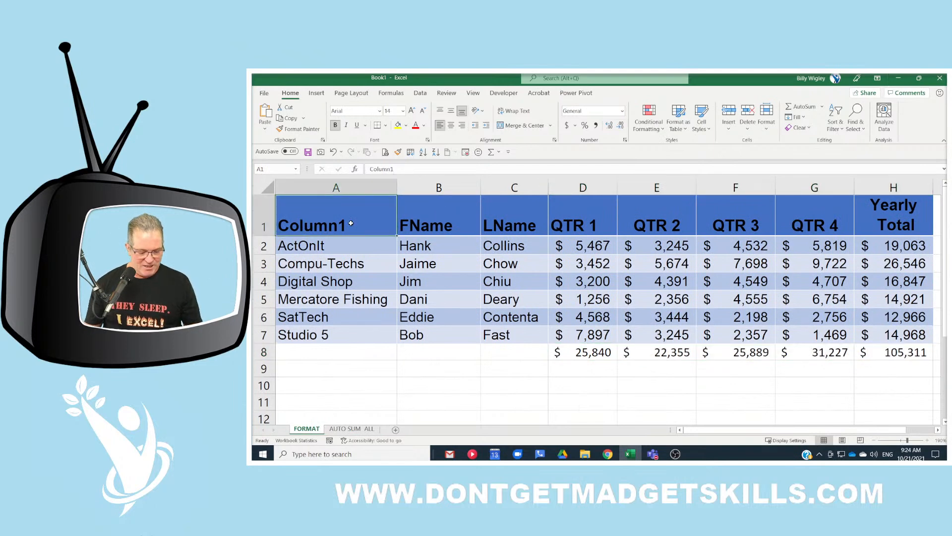
key("ctrl+t")
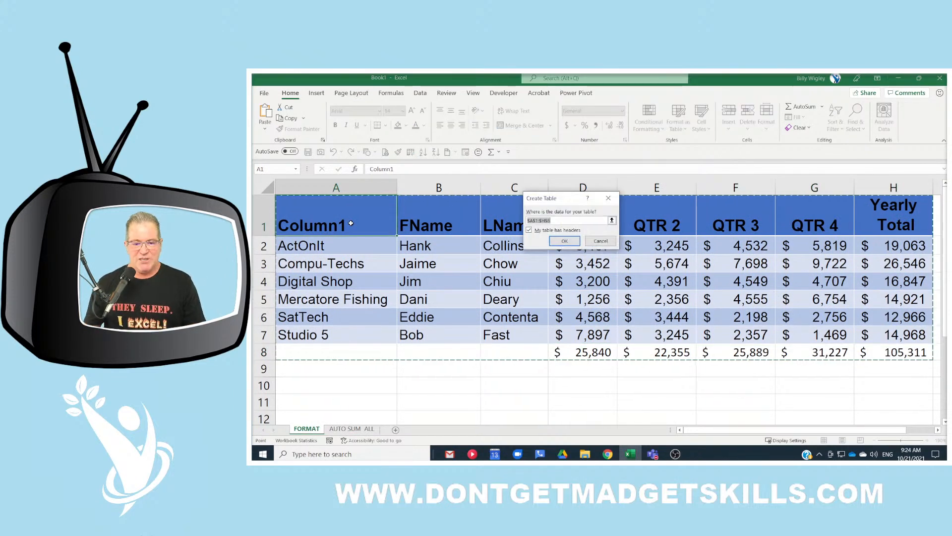
left_click(563, 241)
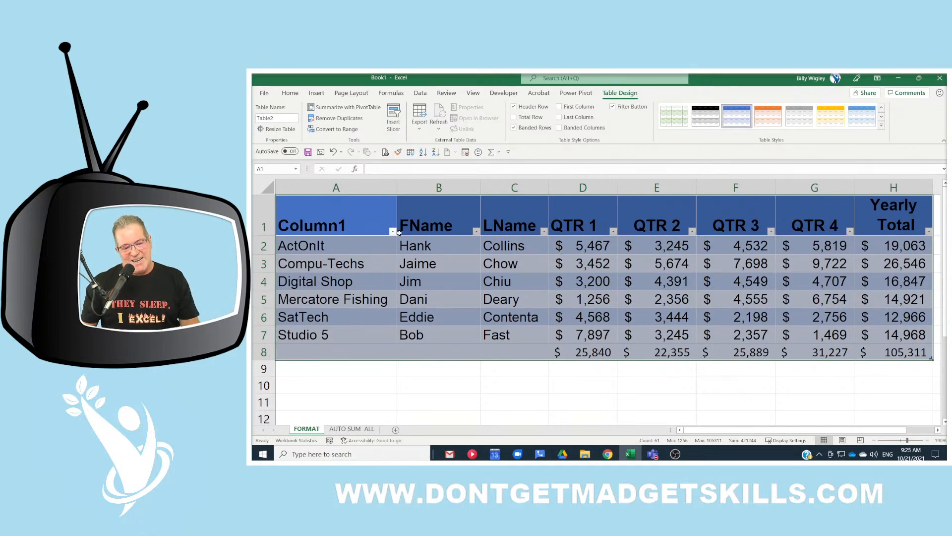
key("ctrl+Home")
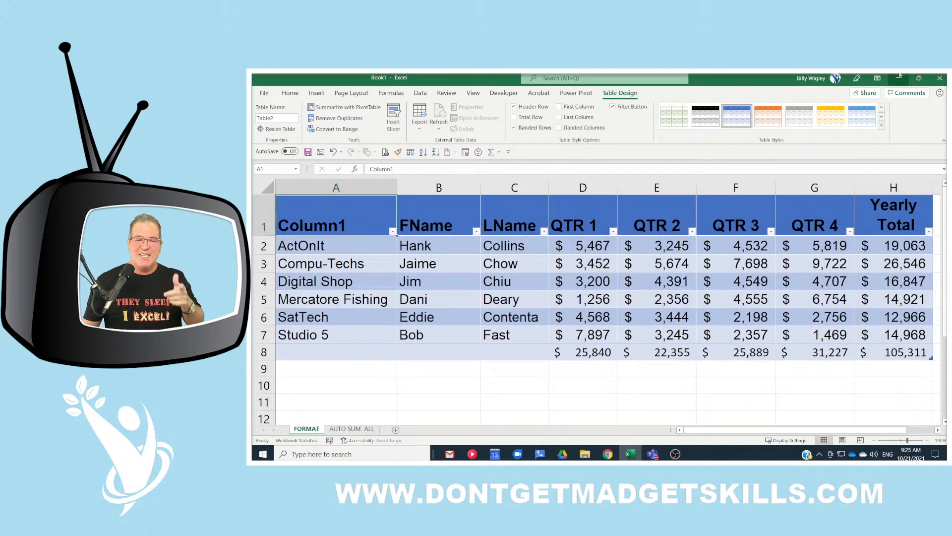
- Minimize the workbook, switch to the Live Class page in Chrome, and look through the Upcoming Live Classes
left_click(899, 77)
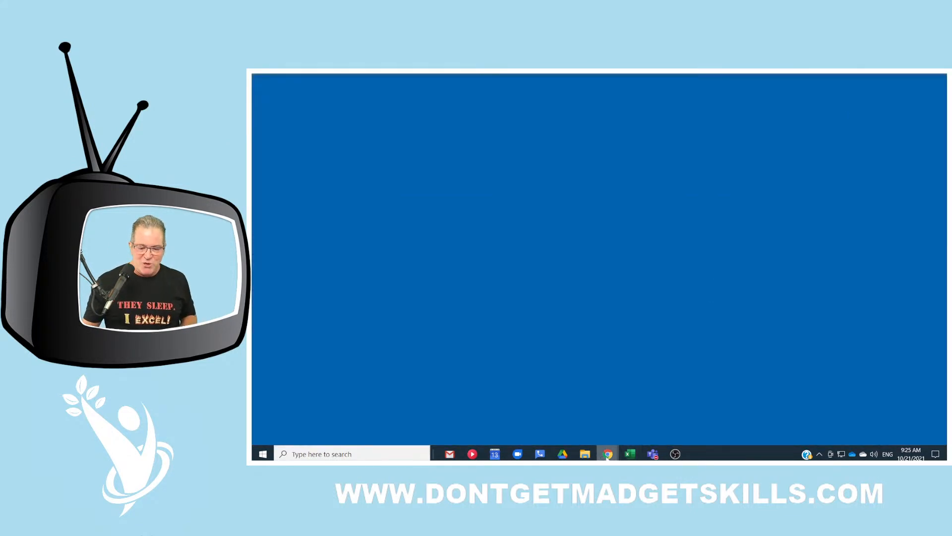
mouse_move(608, 455)
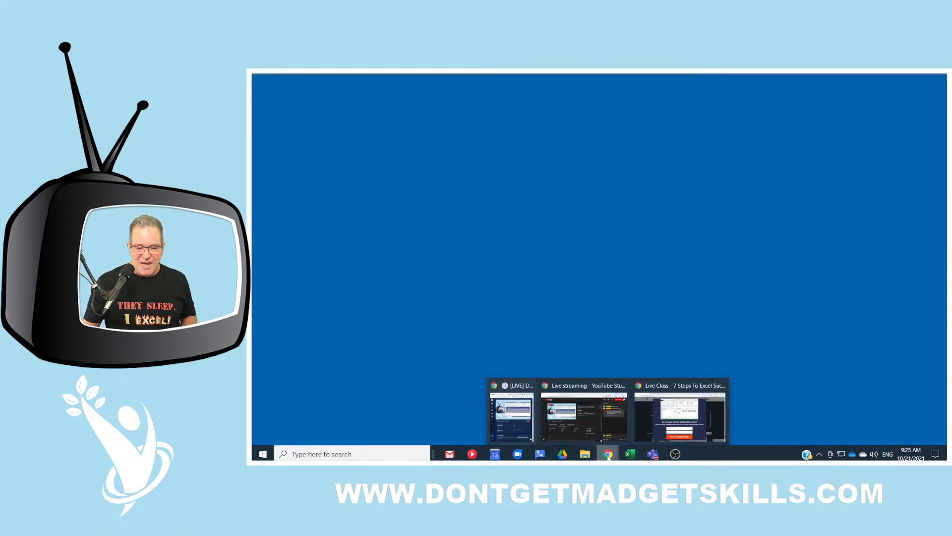
left_click(645, 418)
left_click(803, 116)
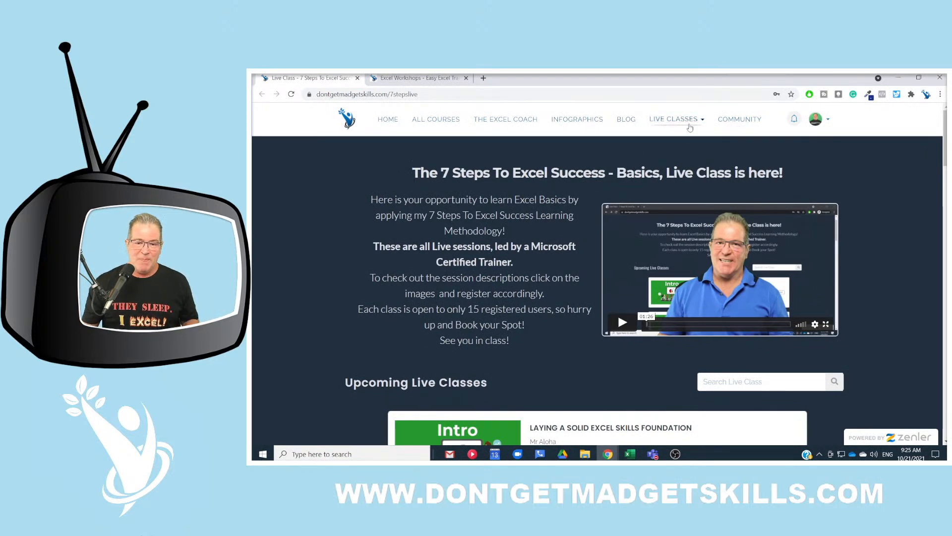
scroll(866, 245, "down", 7)
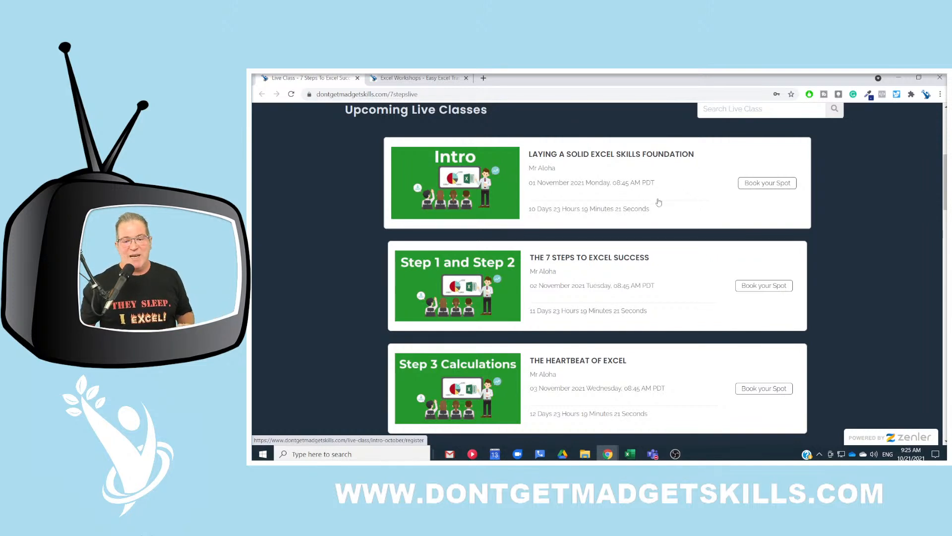
- Open the registration page of the Laying a Solid Excel Skills Foundation class, review its schedule and session topics, and close it
left_click(616, 180)
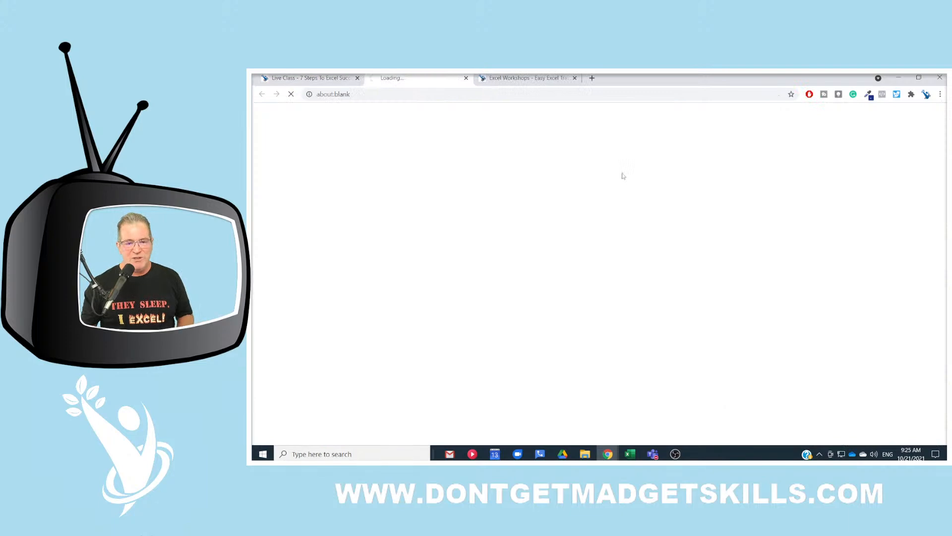
scroll(623, 175, "down", 5)
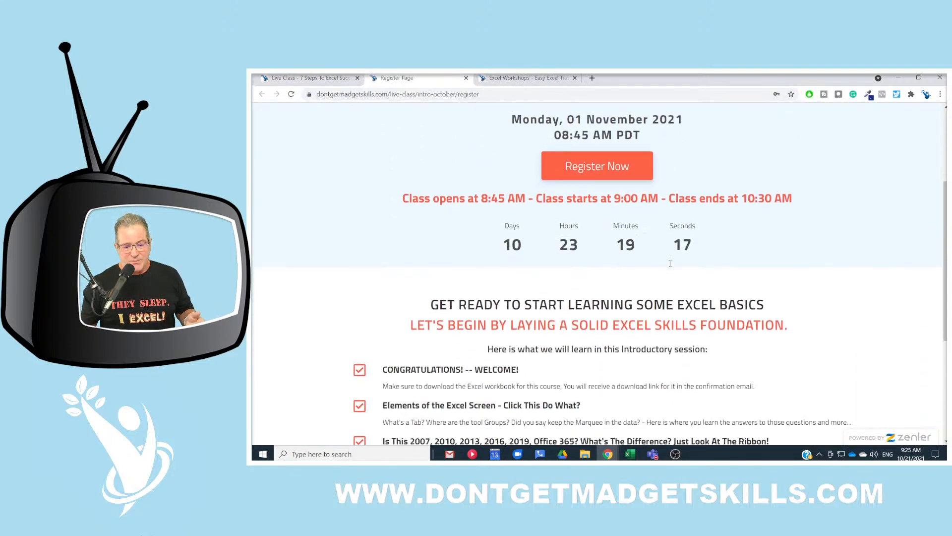
scroll(670, 263, "up", 3)
scroll(670, 263, "down", 5)
scroll(670, 263, "up", 7)
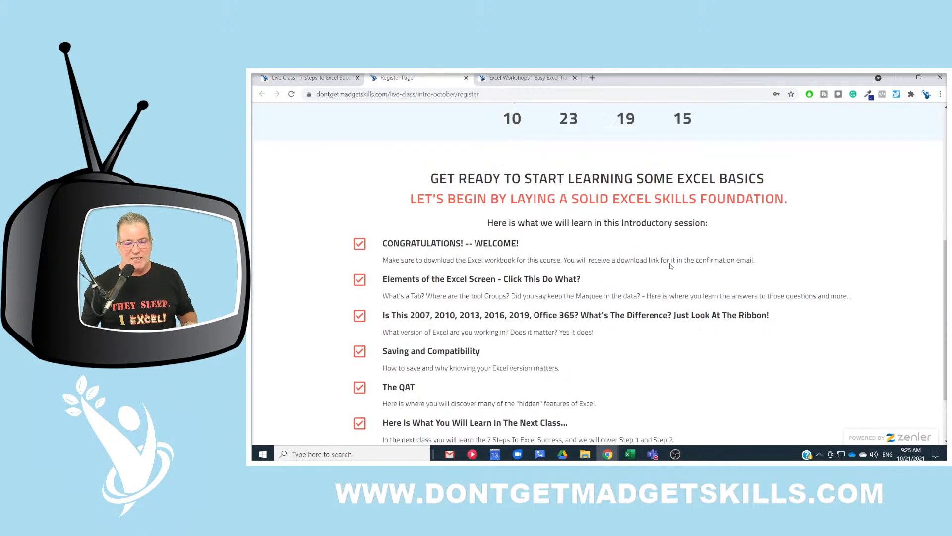
left_click(466, 79)
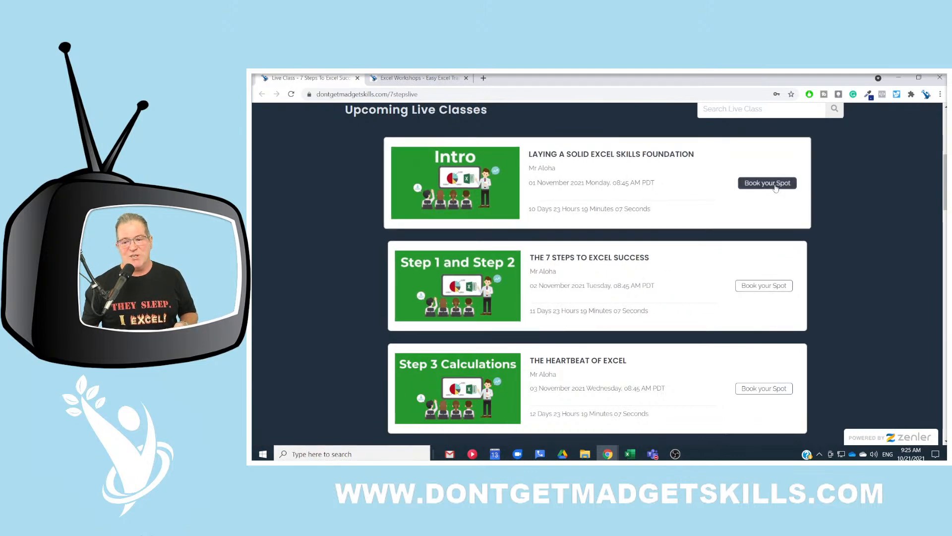
- Open the Workshops page from the website's live classes
scroll(776, 188, "up", 5)
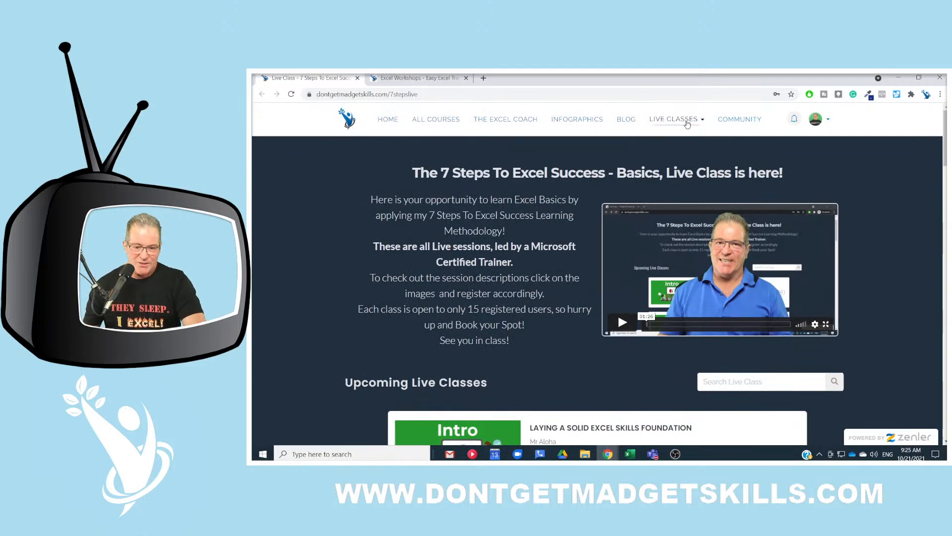
left_click(687, 123)
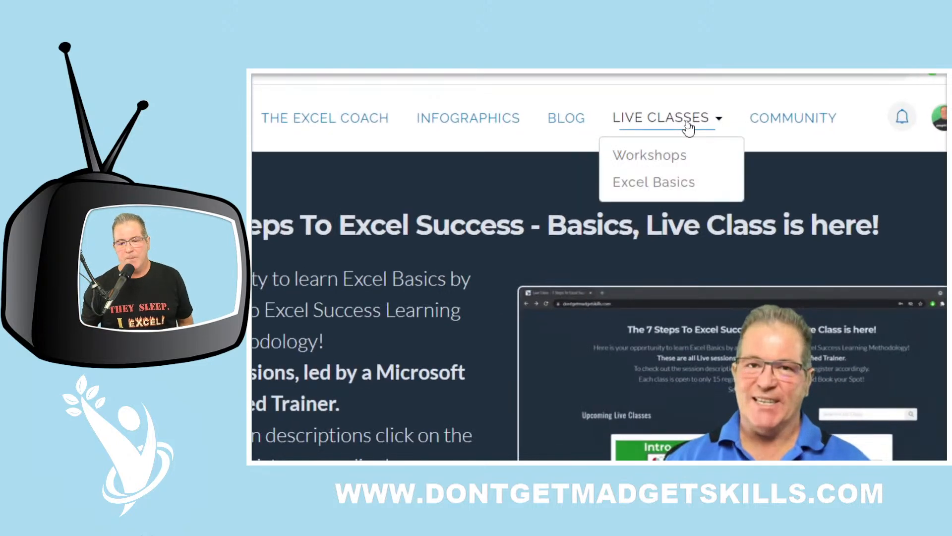
left_click(724, 163)
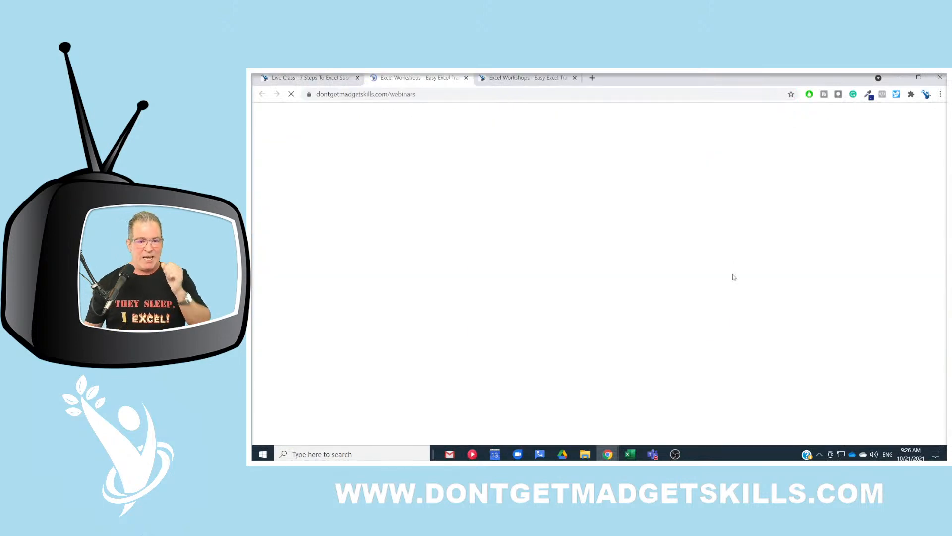